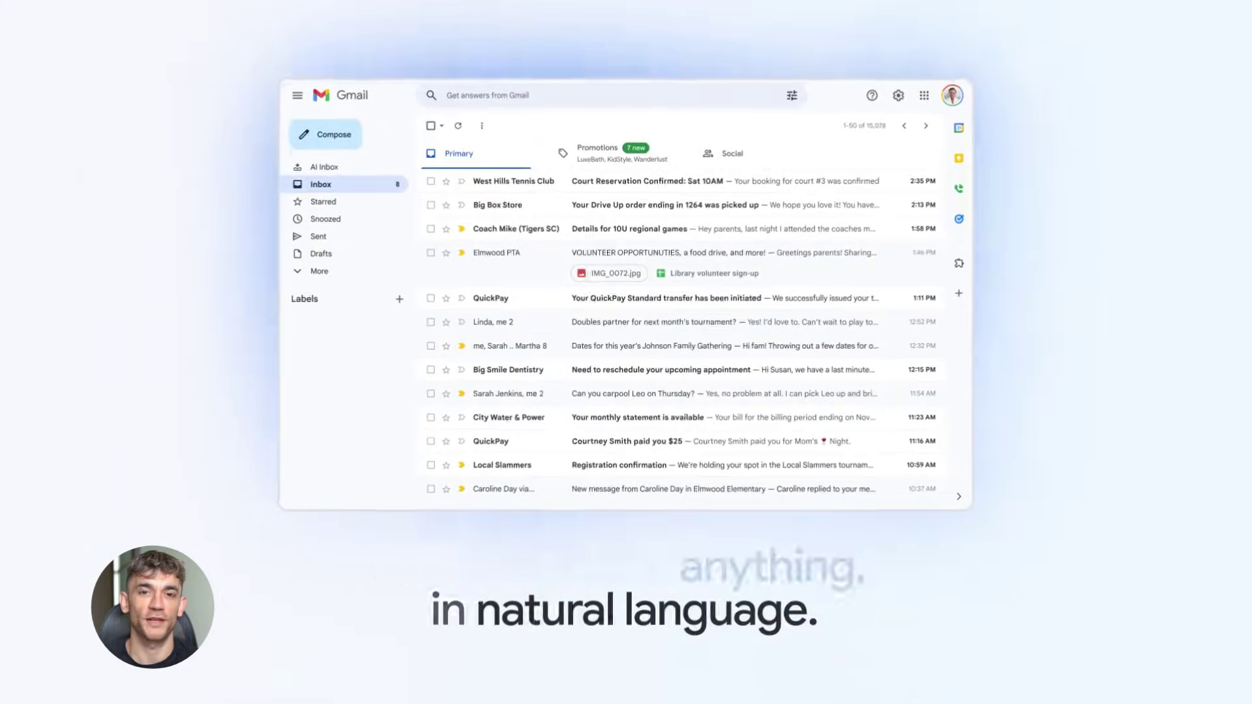
{"action": "type", "text": "Who was the plu"}
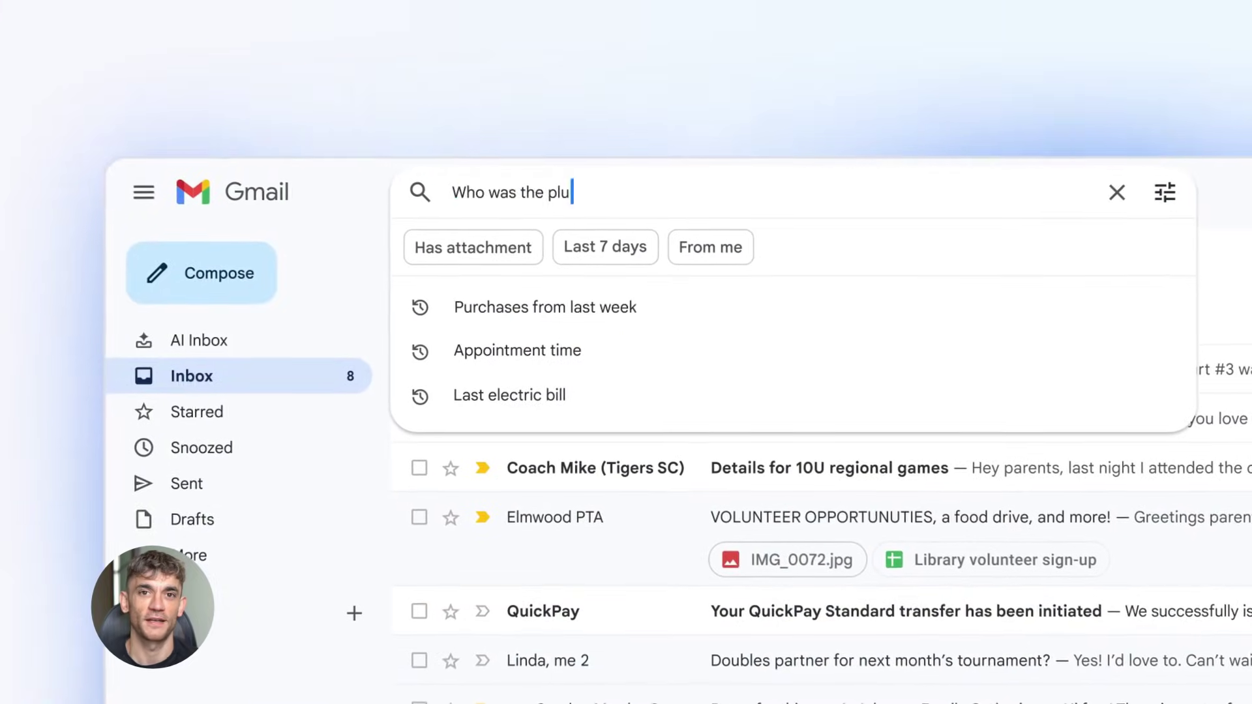
{"action": "type", "text": "mber that gave me a quote for the bathroom renovation last year?"}
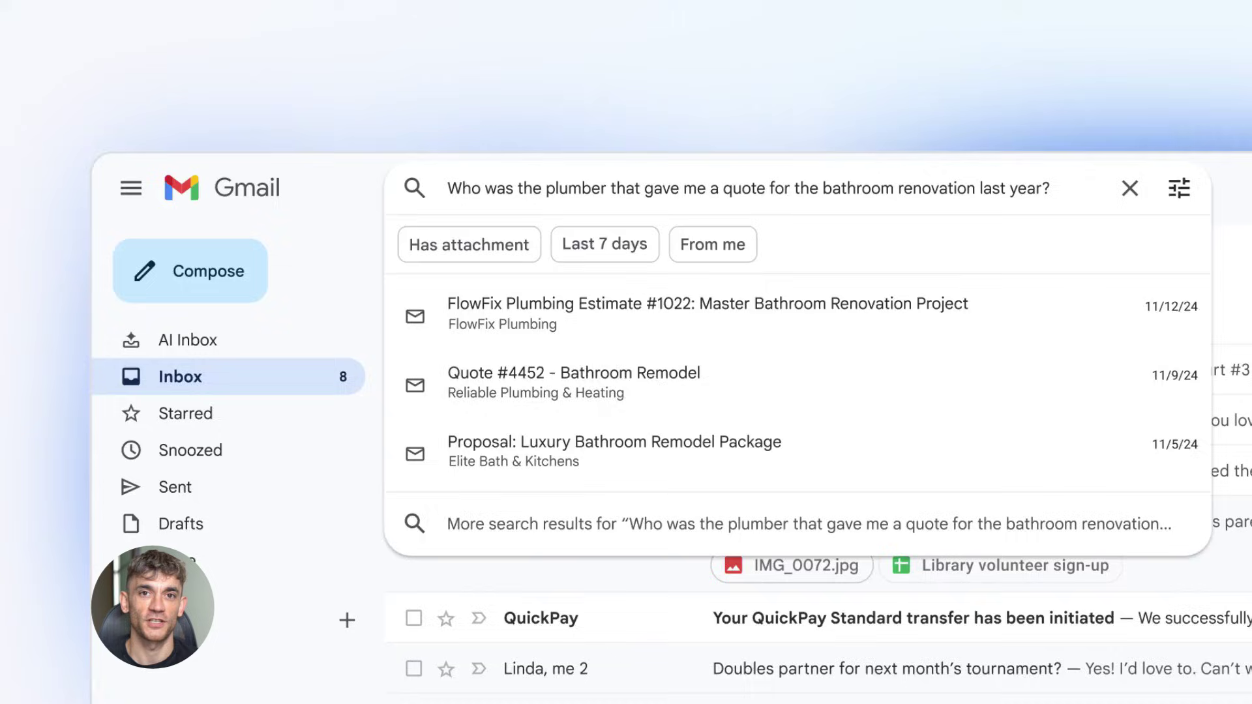
Run the plumber-quote search, accept a concise paragraph rewrite, then expand the quotes AI Overview.
{"action": "key", "text": "Return"}
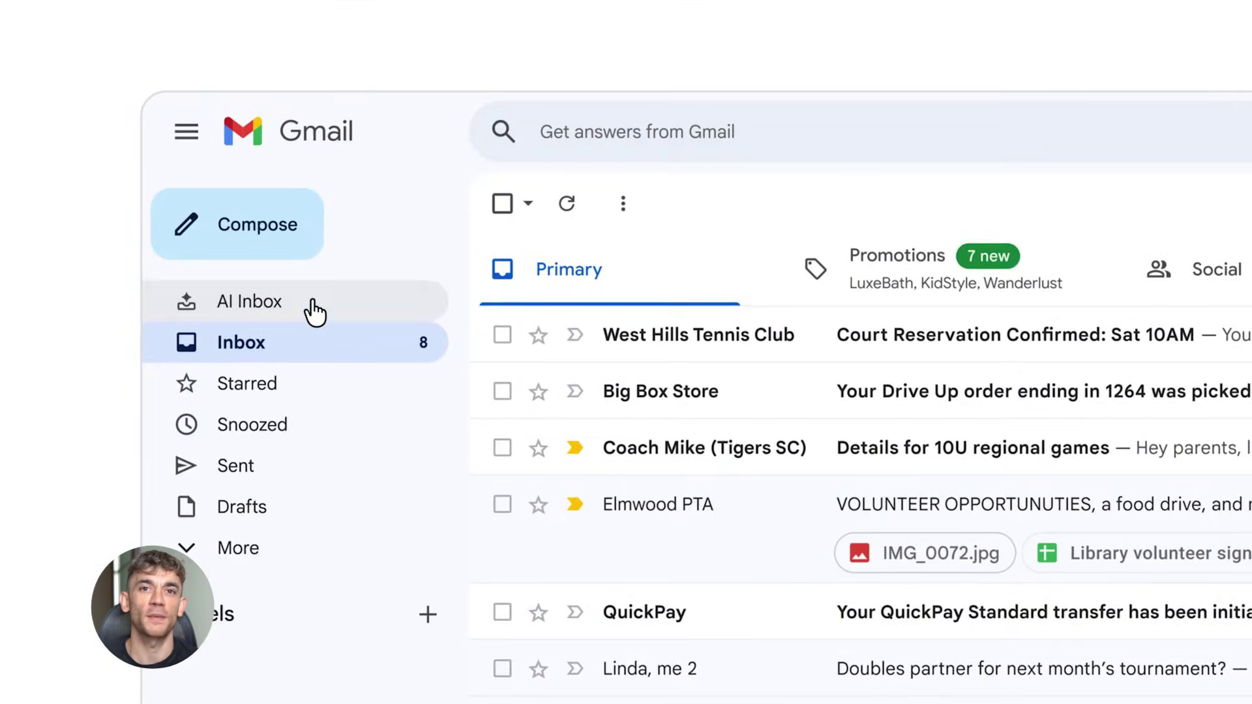
{"action": "left_click", "coordinate": [312, 308]}
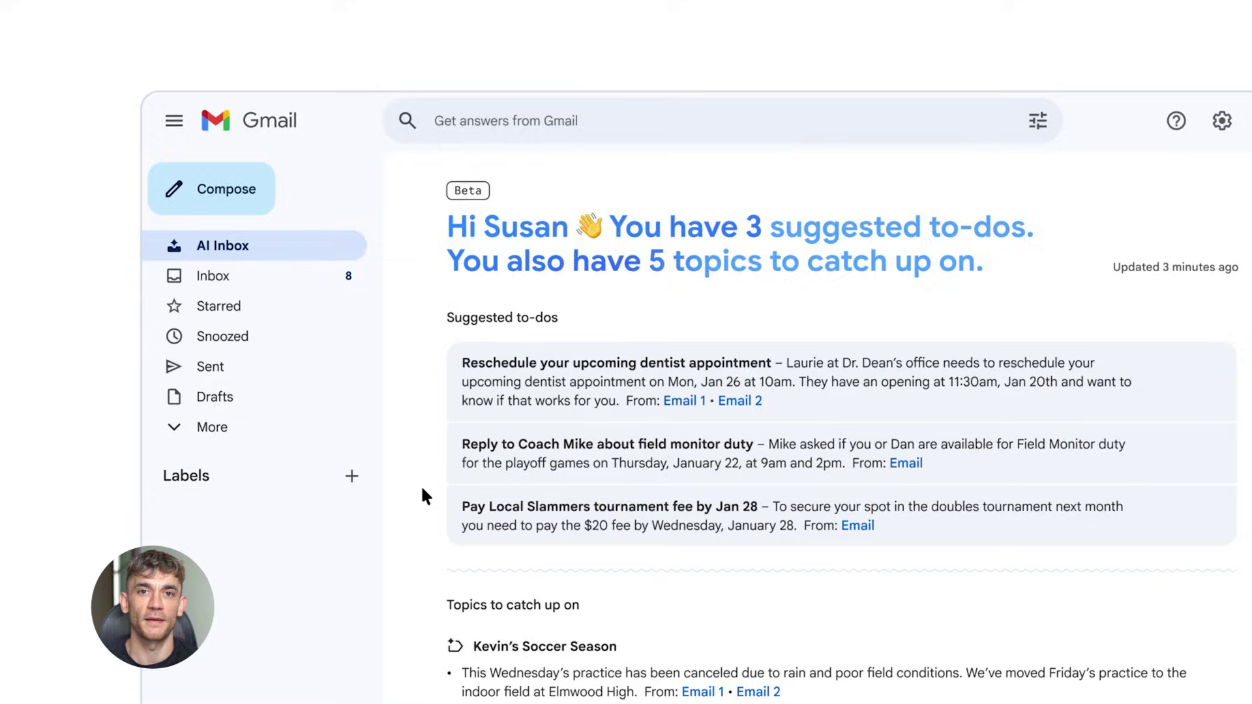
{"action": "scroll", "coordinate": [430, 510], "scroll_direction": "down", "scroll_amount": 5}
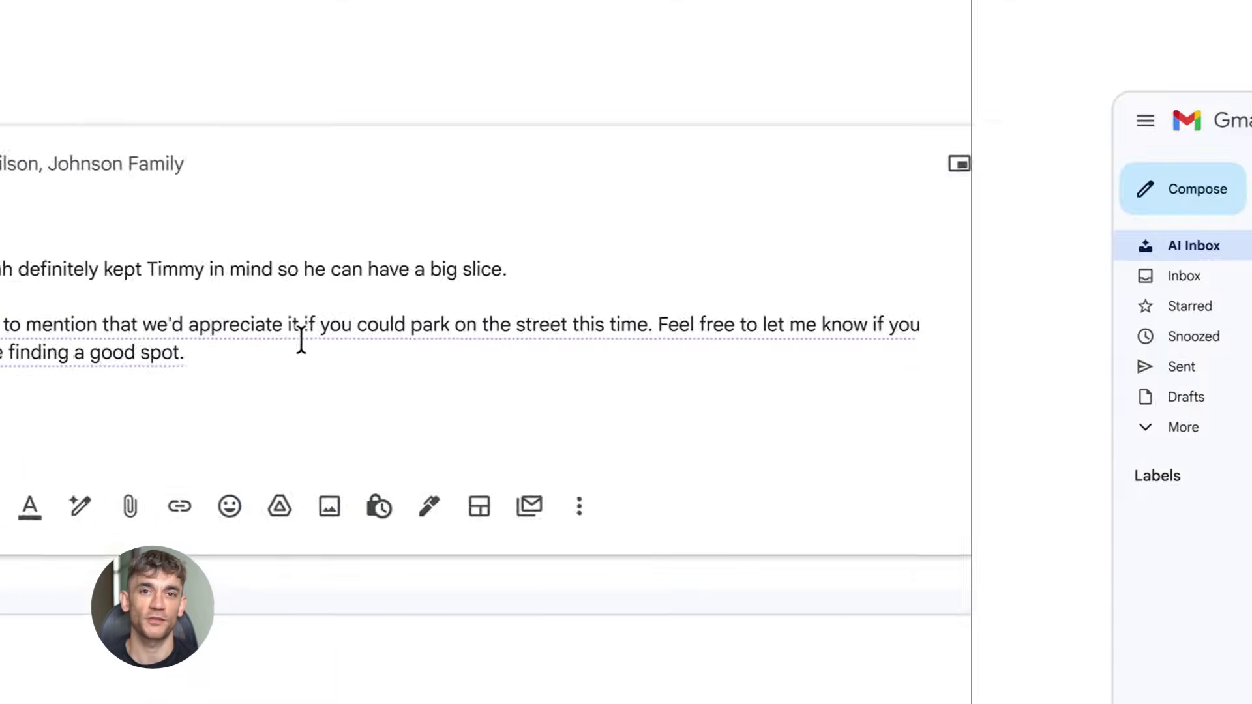
{"action": "left_click", "coordinate": [300, 333]}
{"action": "left_click", "coordinate": [657, 282]}
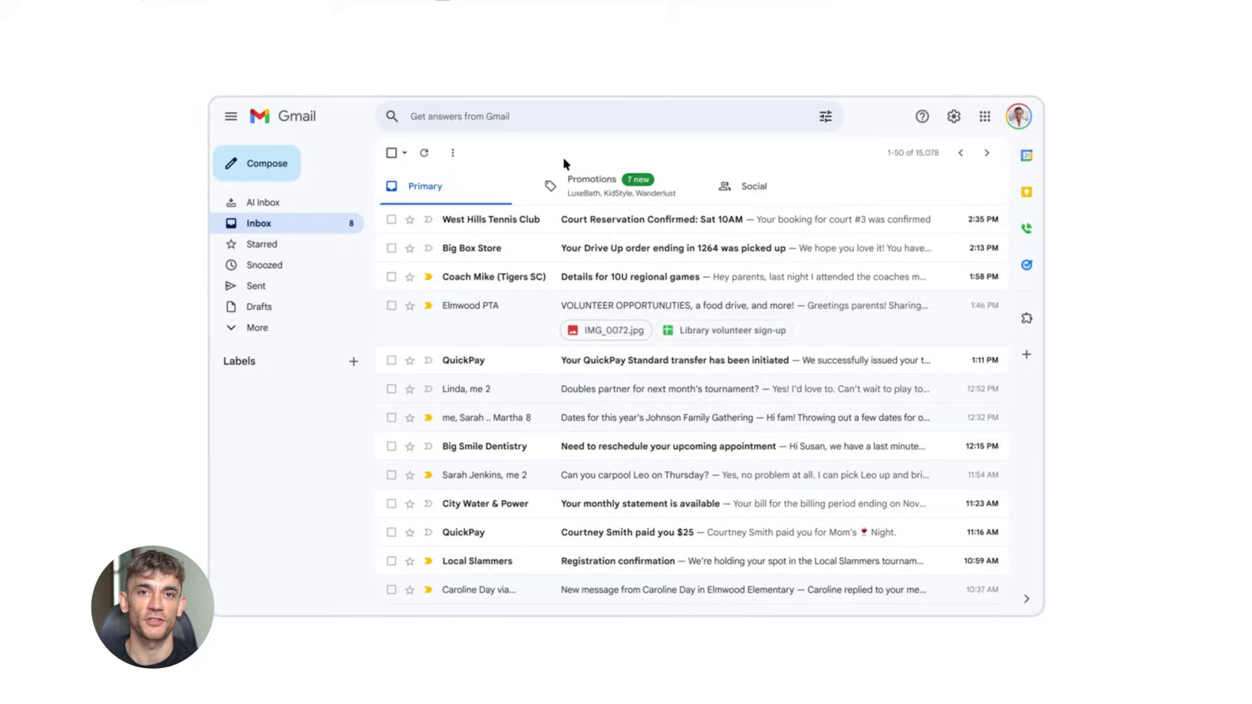
{"action": "key", "text": "Return"}
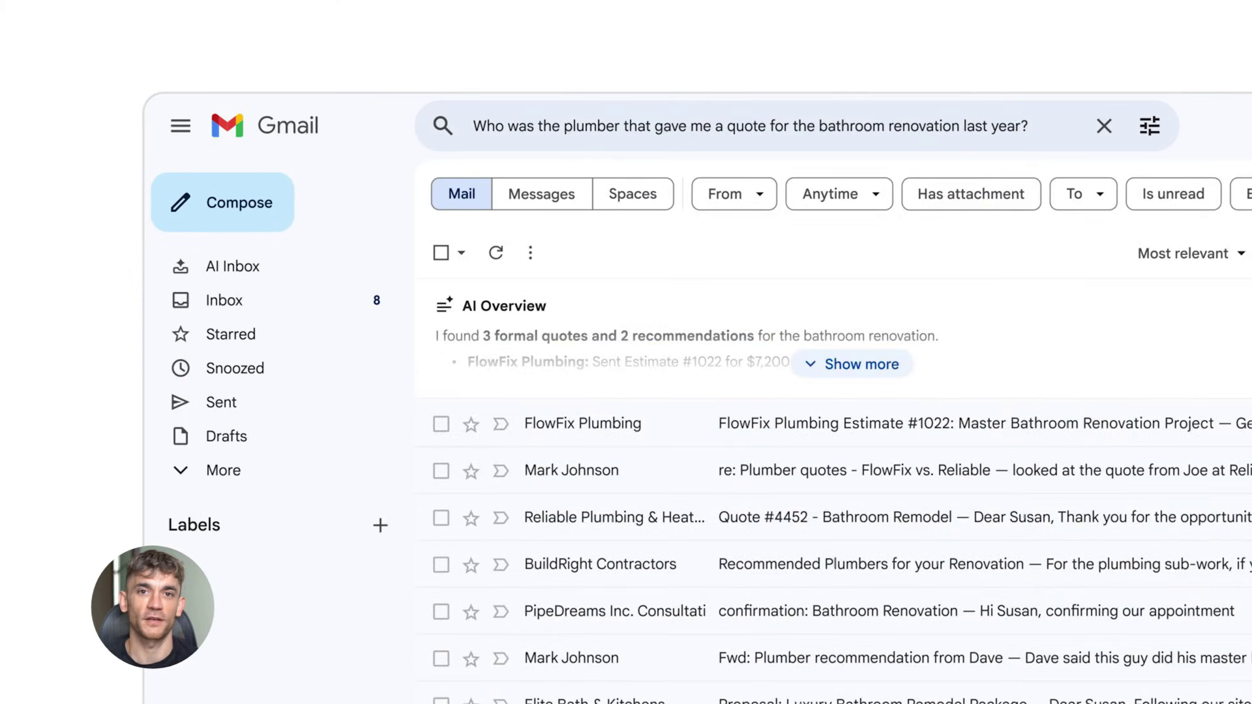
{"action": "left_click", "coordinate": [861, 364]}
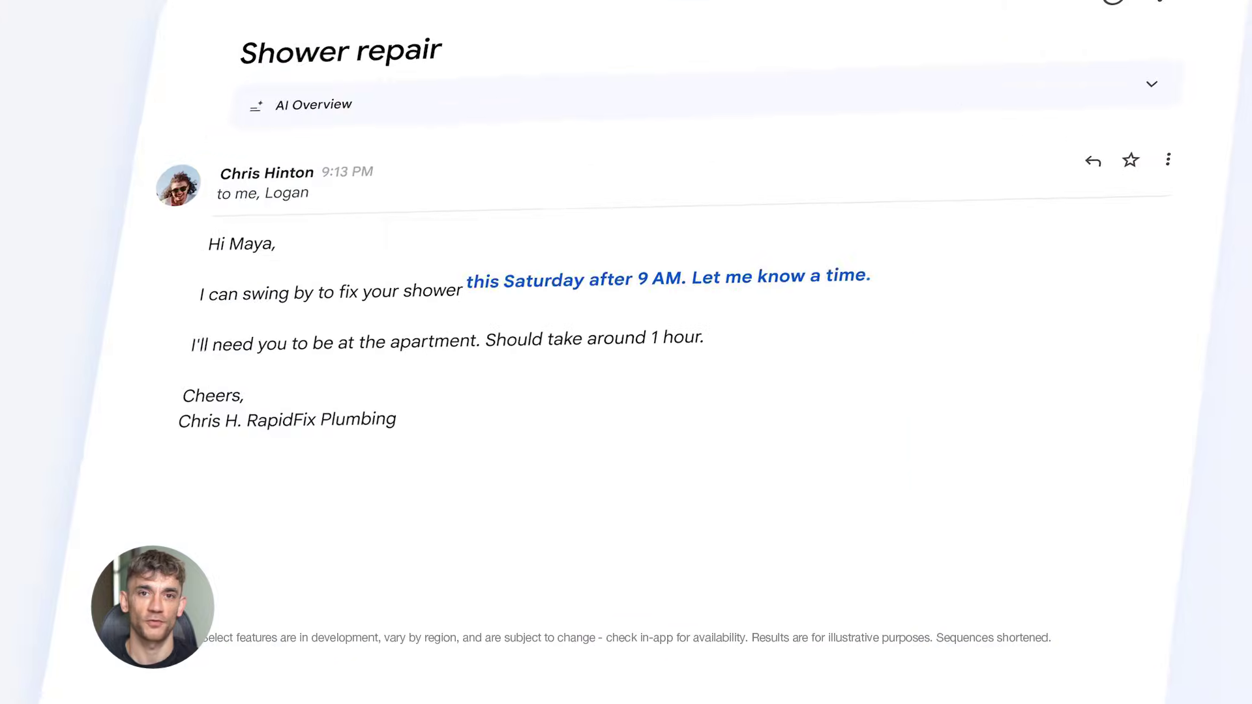
Show suggested free times in the Shower repair email and add the Saturday 1–2pm slot.
{"action": "left_click", "coordinate": [385, 481]}
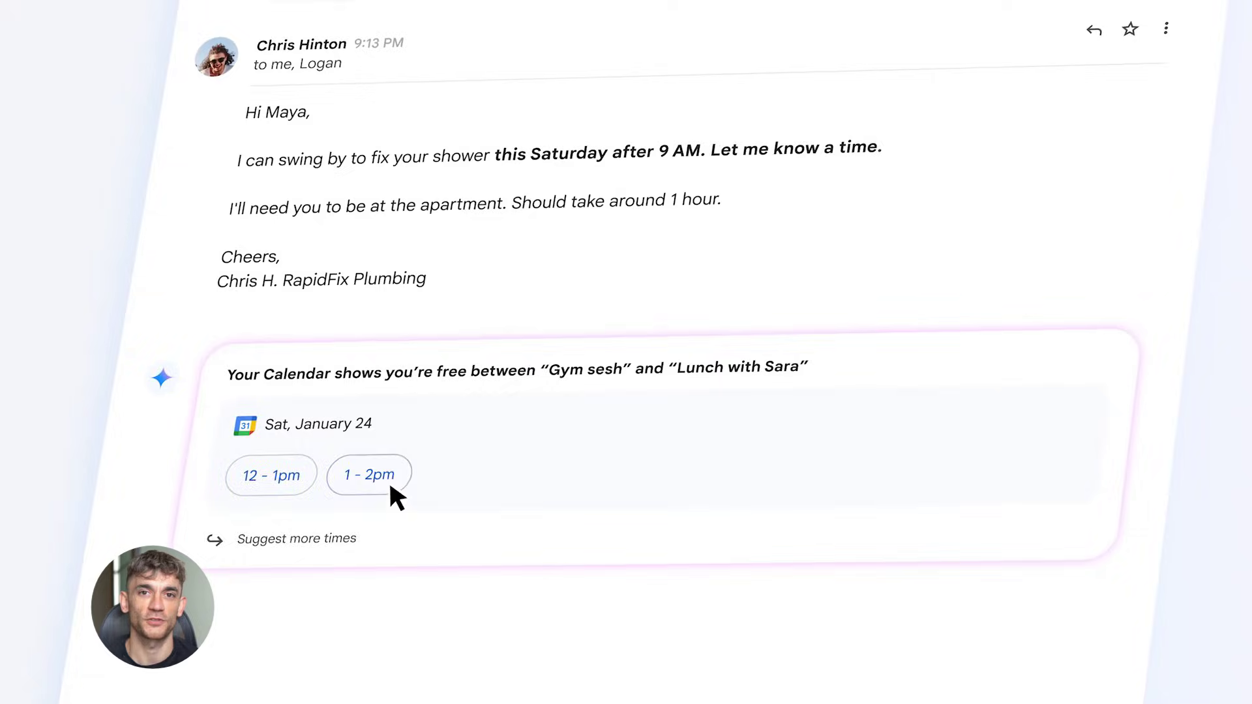
{"action": "left_click", "coordinate": [393, 487]}
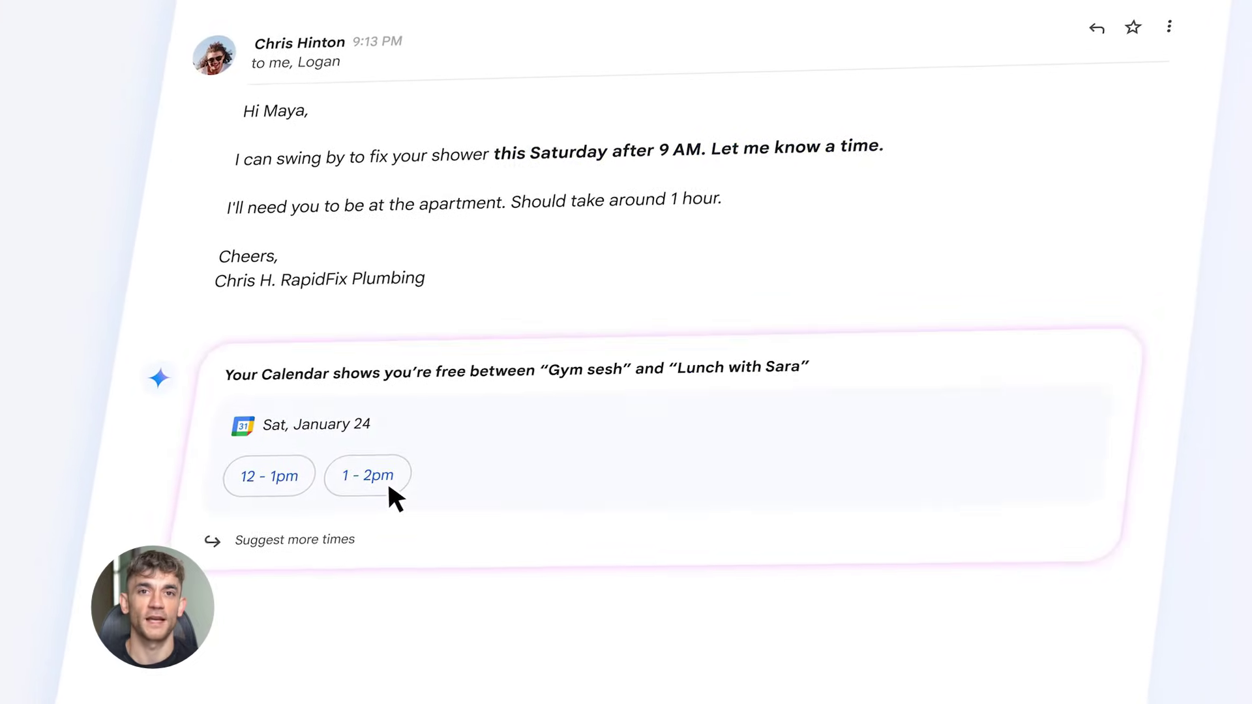
{"action": "left_click", "coordinate": [388, 487]}
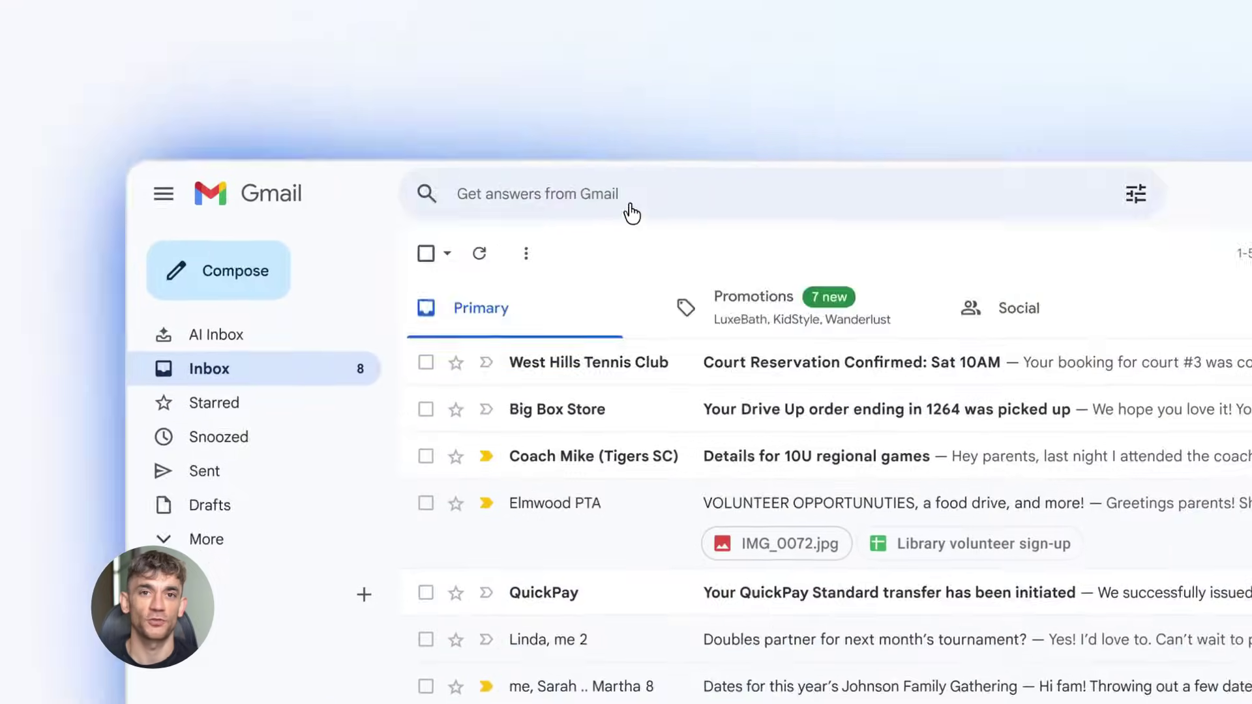
Search the plumber question and expand the AI Overview to show all three quotes.
{"action": "left_click", "coordinate": [628, 200]}
{"action": "type", "text": "Who was the plumber that gave me a quote for the bathroom renovation l"}
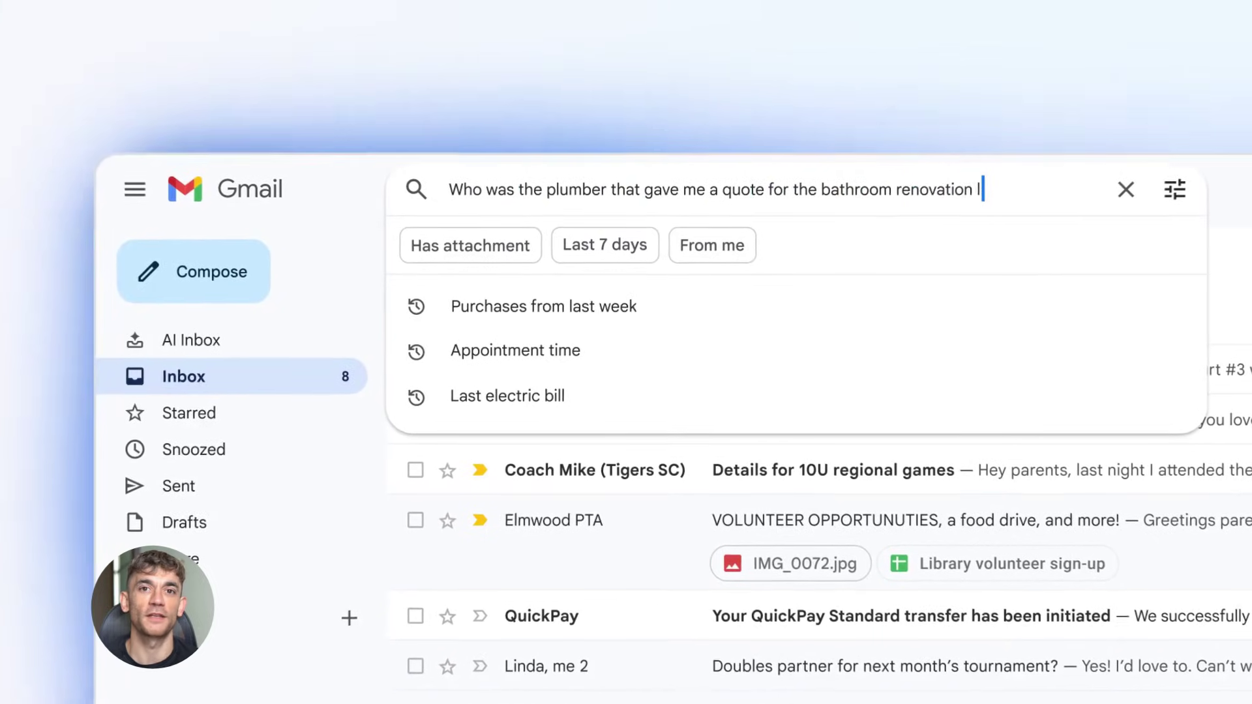
{"action": "type", "text": "ast year?"}
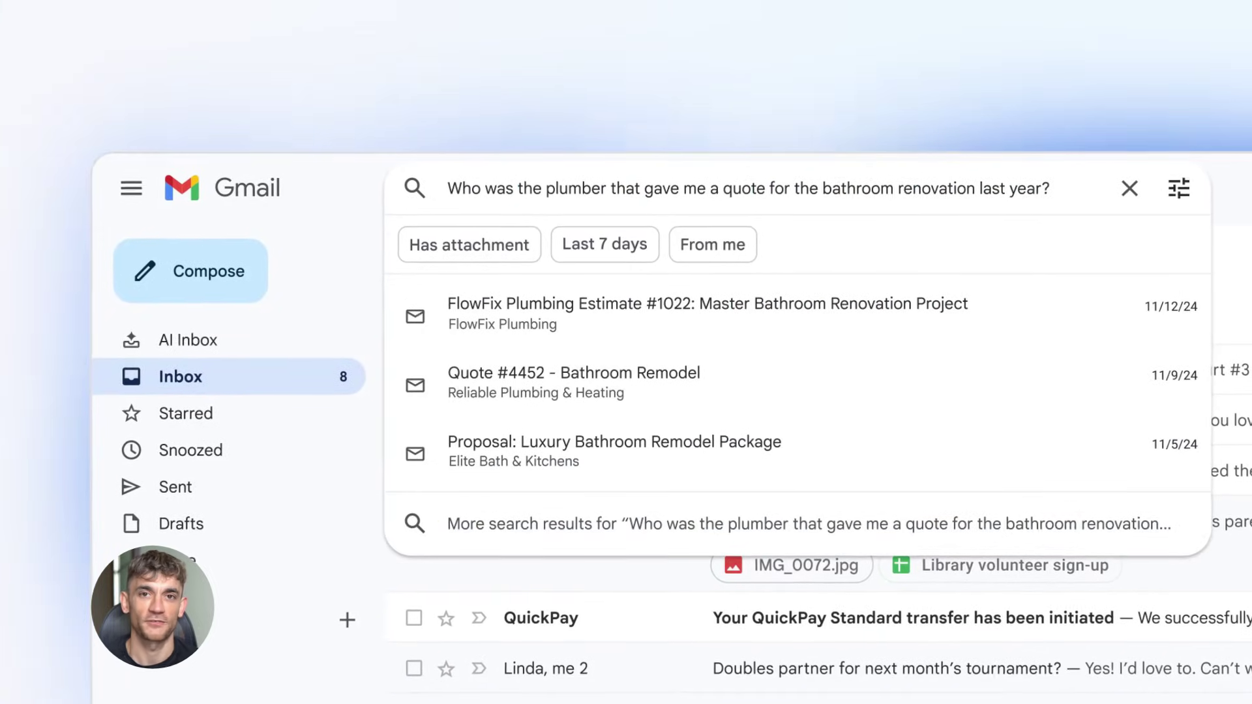
{"action": "key", "text": "Return"}
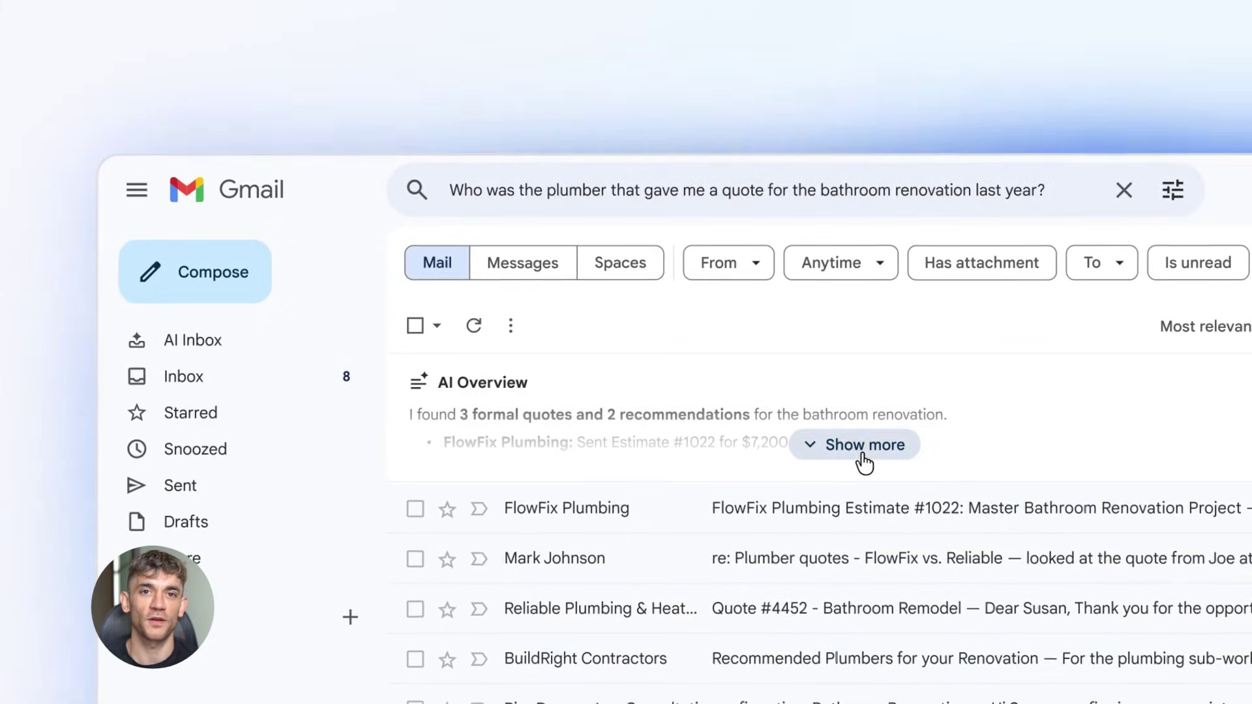
{"action": "left_click", "coordinate": [865, 446]}
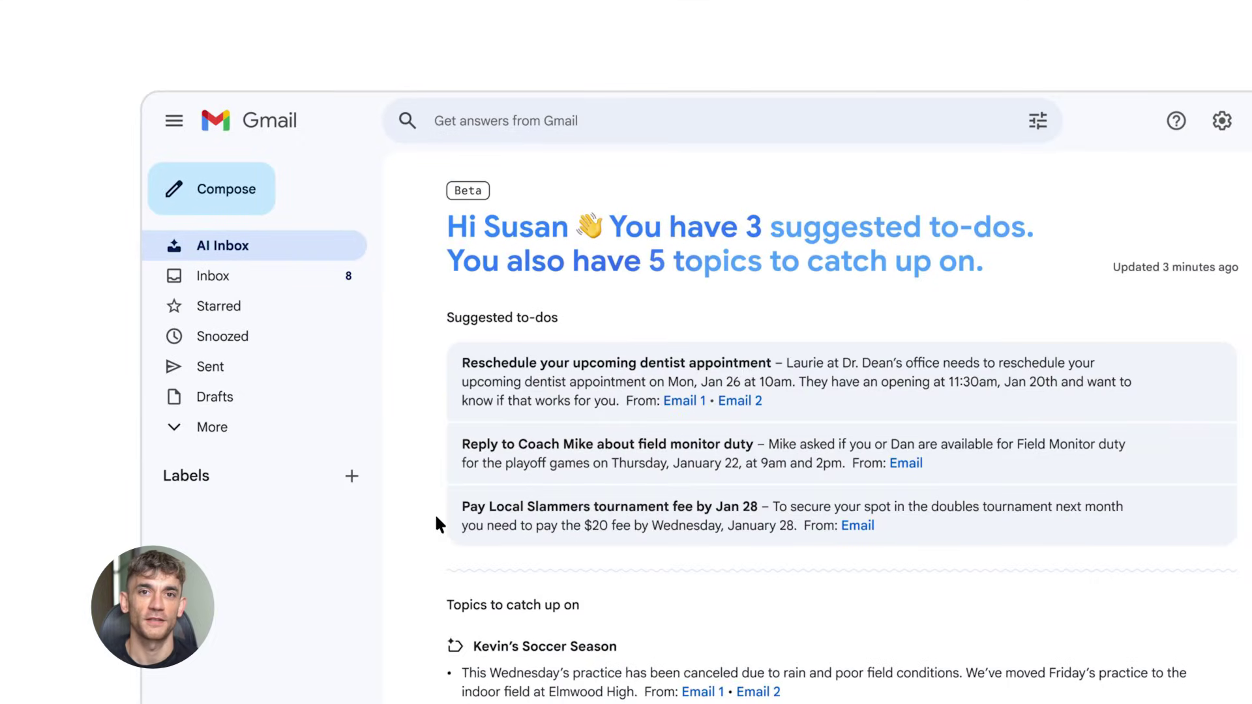
{"action": "scroll", "coordinate": [435, 512], "scroll_direction": "down", "scroll_amount": 5}
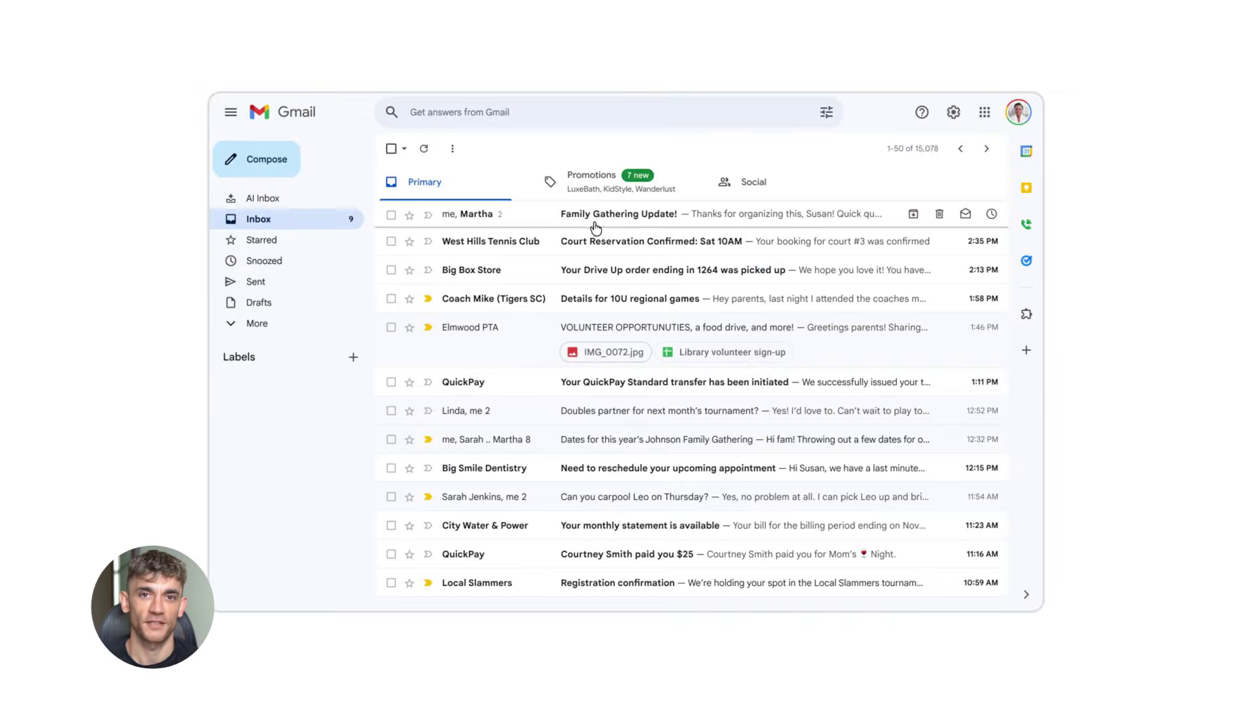
Turn the suggested reply to Aunt Martha's pie question into a draft with a new line.
{"action": "left_click", "coordinate": [591, 224]}
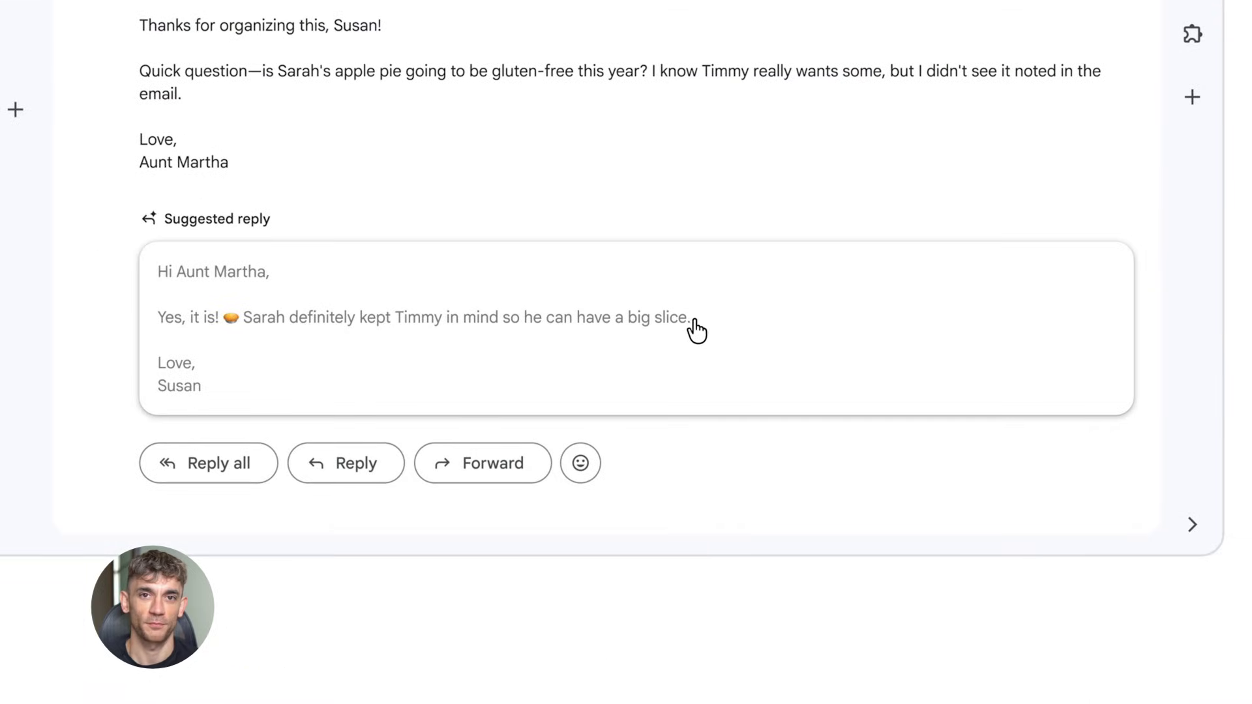
{"action": "left_click", "coordinate": [697, 331]}
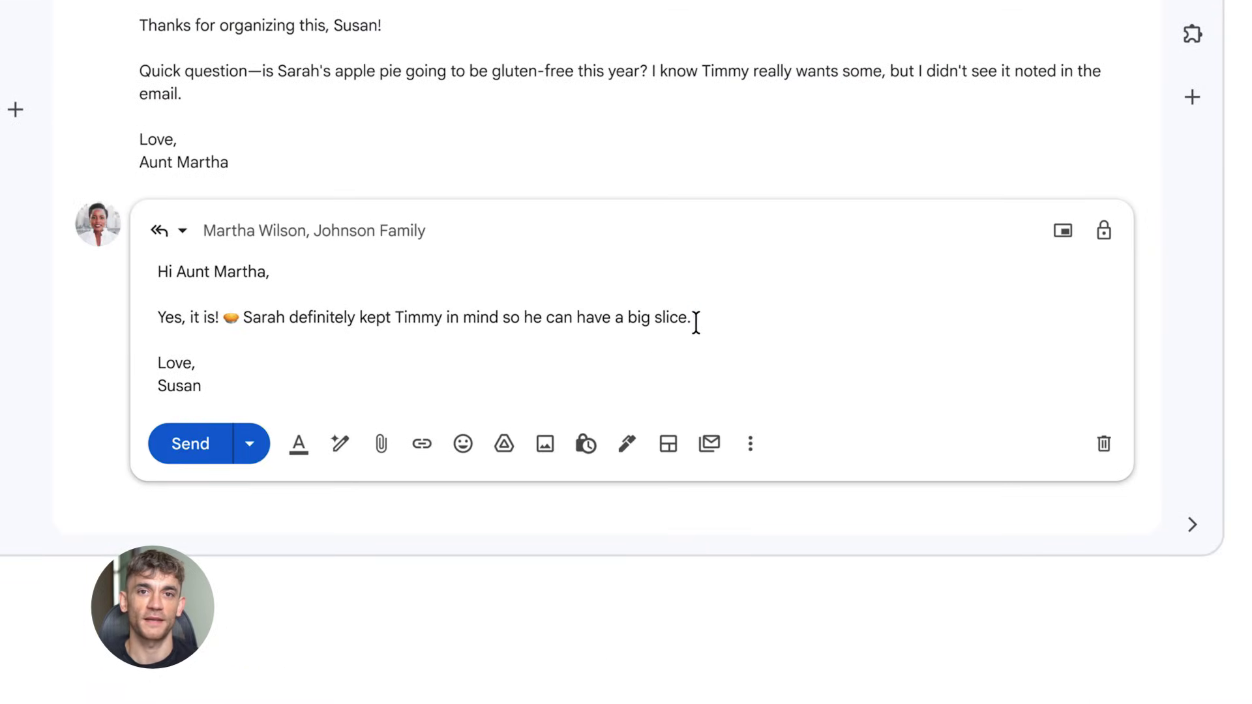
{"action": "key", "text": "Return"}
{"action": "key", "text": "Return"}
{"action": "type", "text": "Oh also, I forgot to mention that we'd appreciate it if you could park on the street this time. Feel free to"}
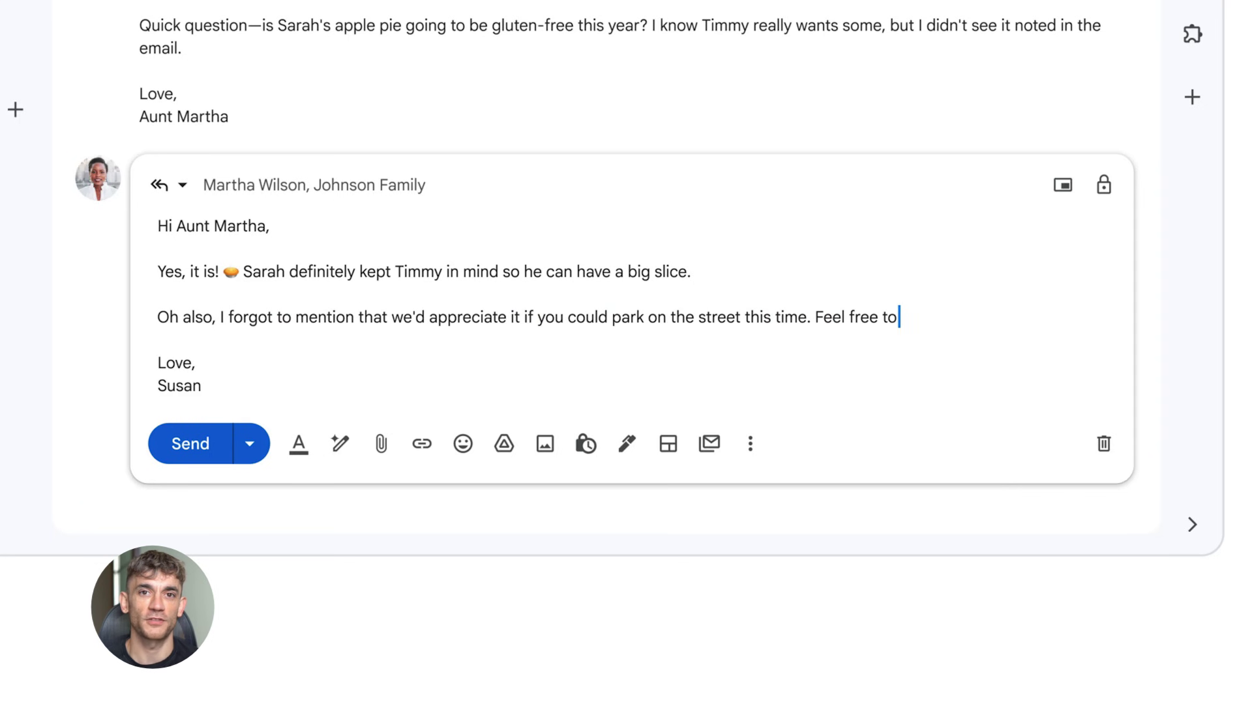
{"action": "type", "text": "let me know if you have any trouble"}
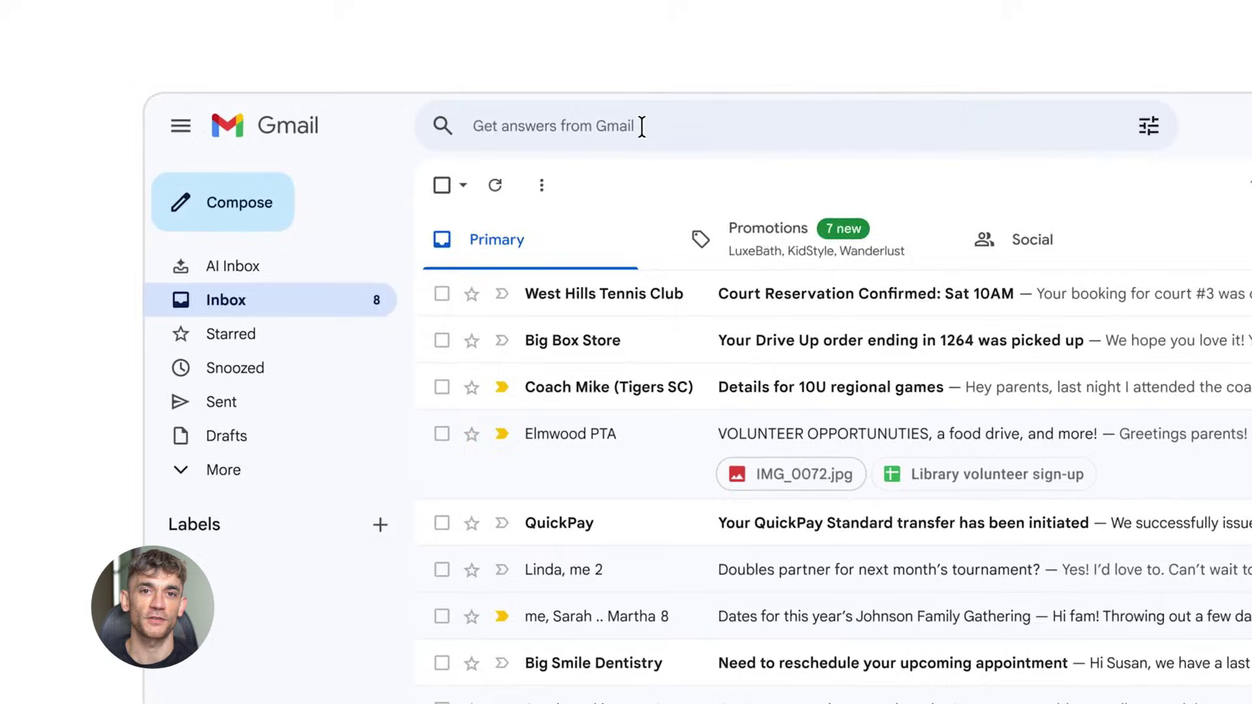
Re-run the inbox search asking which plumber quoted last year's bathroom renovation.
{"action": "left_click", "coordinate": [642, 126]}
{"action": "type", "text": "Who was the plumber that gave me a quote for the bathroom renovation last"}
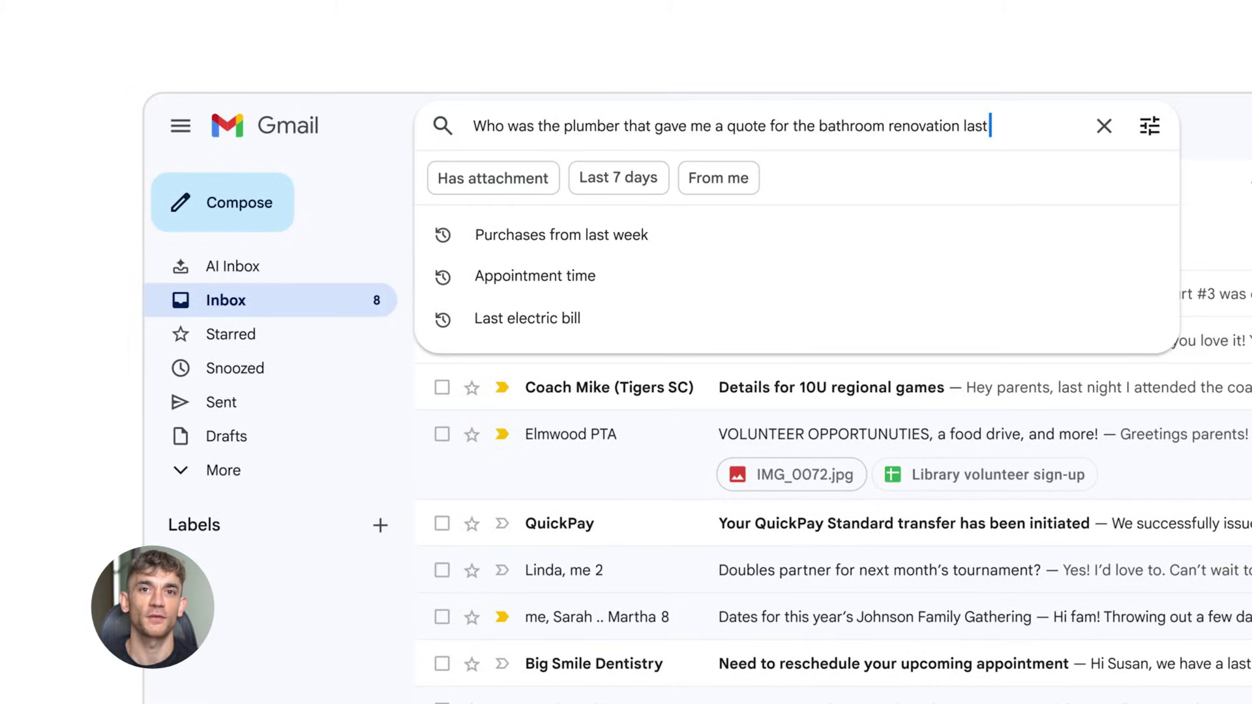
{"action": "type", "text": "year?"}
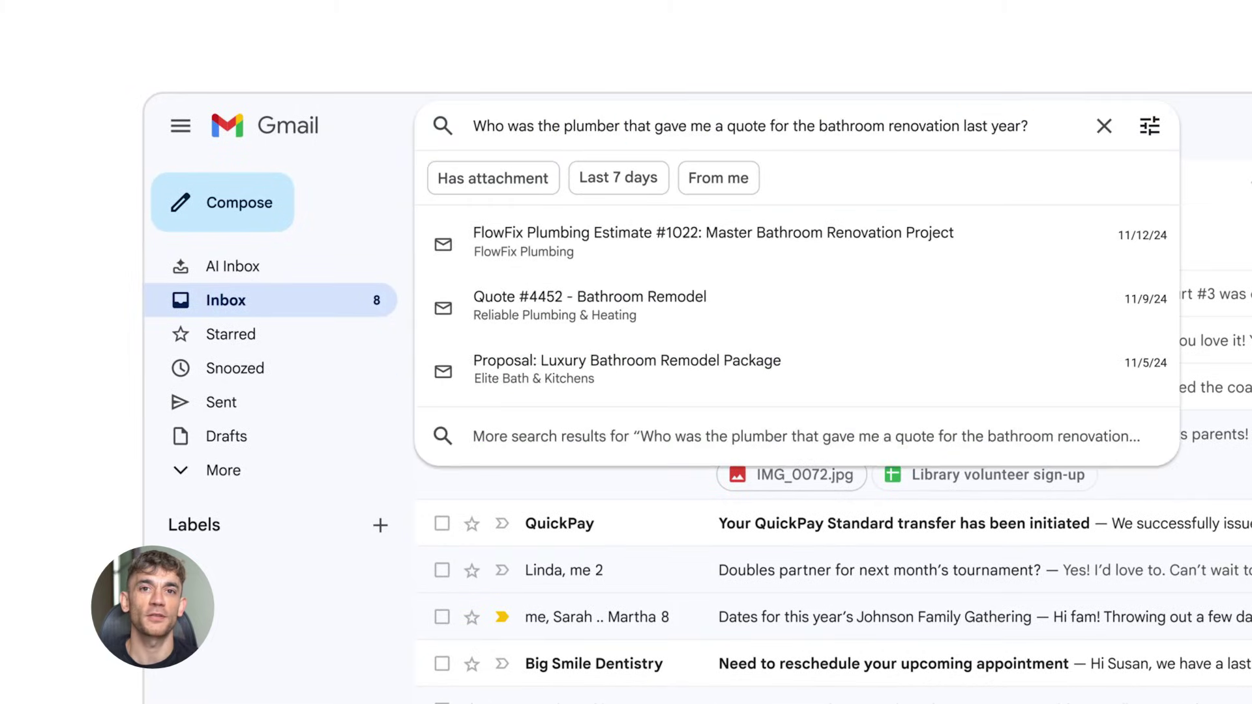
{"action": "key", "text": "Return"}
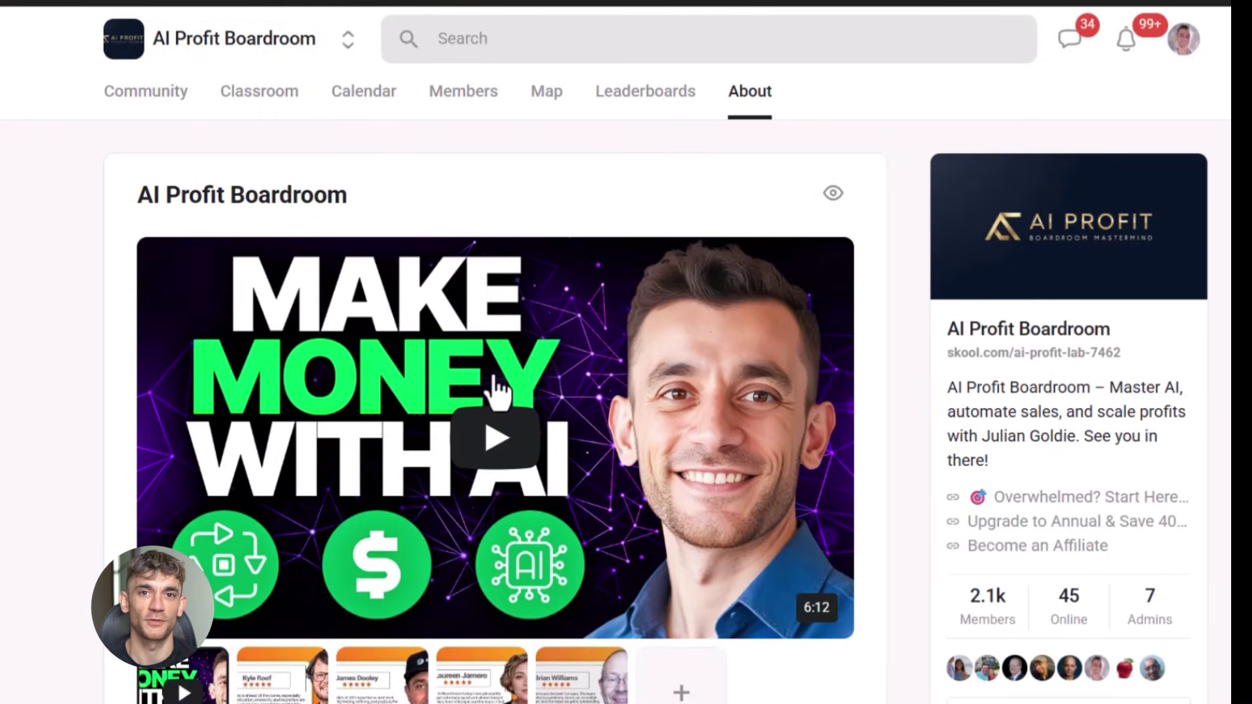
{"action": "scroll", "coordinate": [494, 389], "scroll_direction": "down", "scroll_amount": 3}
{"action": "scroll", "coordinate": [753, 399], "scroll_direction": "down", "scroll_amount": 3}
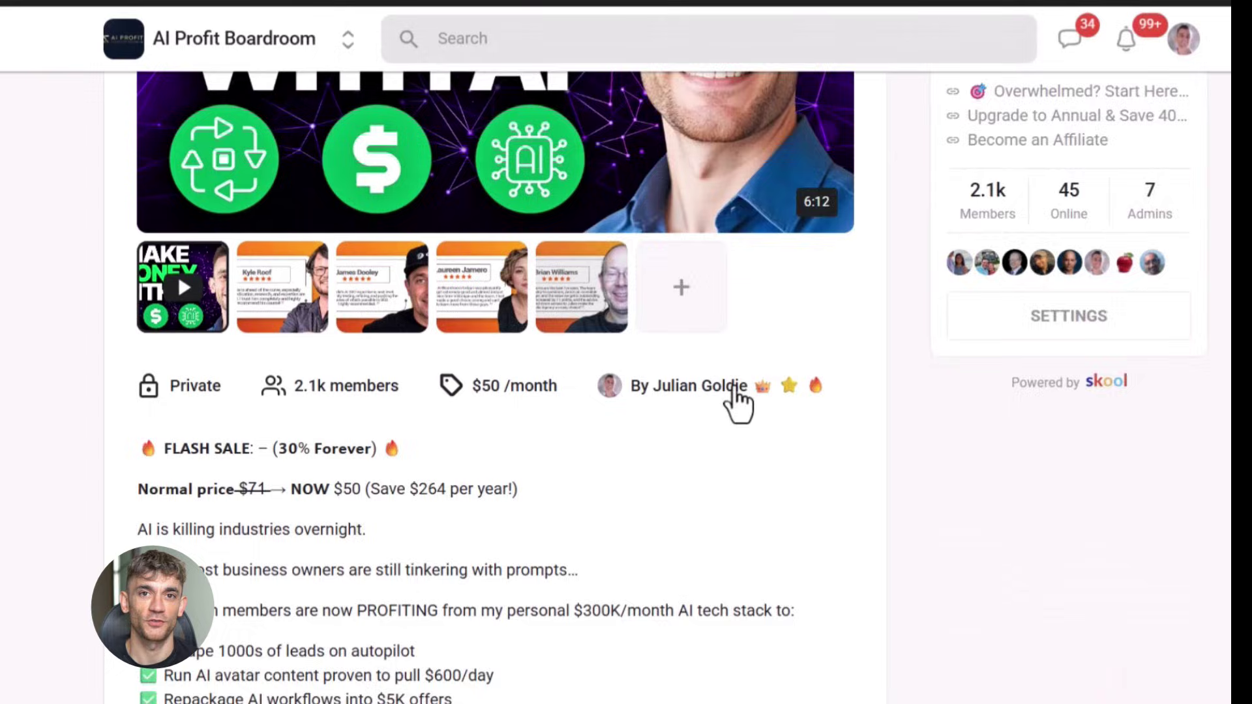
{"action": "scroll", "coordinate": [573, 404], "scroll_direction": "down", "scroll_amount": 4}
{"action": "scroll", "coordinate": [556, 391], "scroll_direction": "up", "scroll_amount": 3}
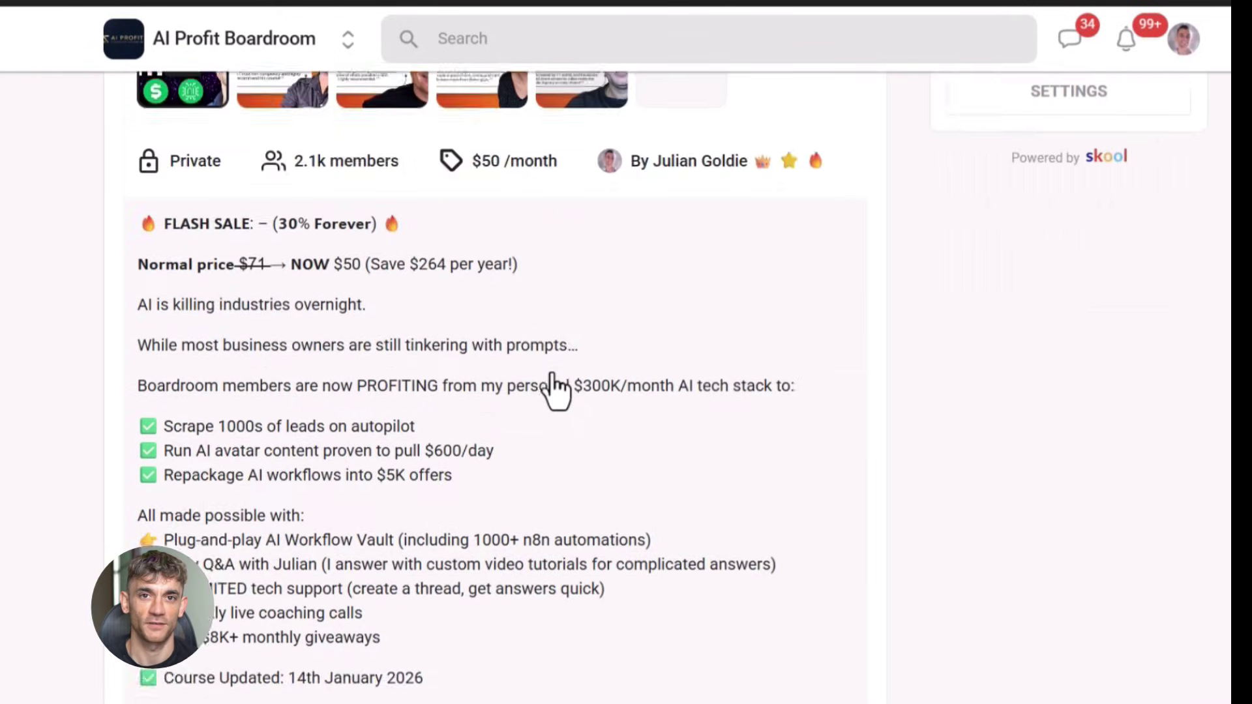
{"action": "scroll", "coordinate": [555, 386], "scroll_direction": "up", "scroll_amount": 4}
{"action": "scroll", "coordinate": [552, 387], "scroll_direction": "up", "scroll_amount": 3}
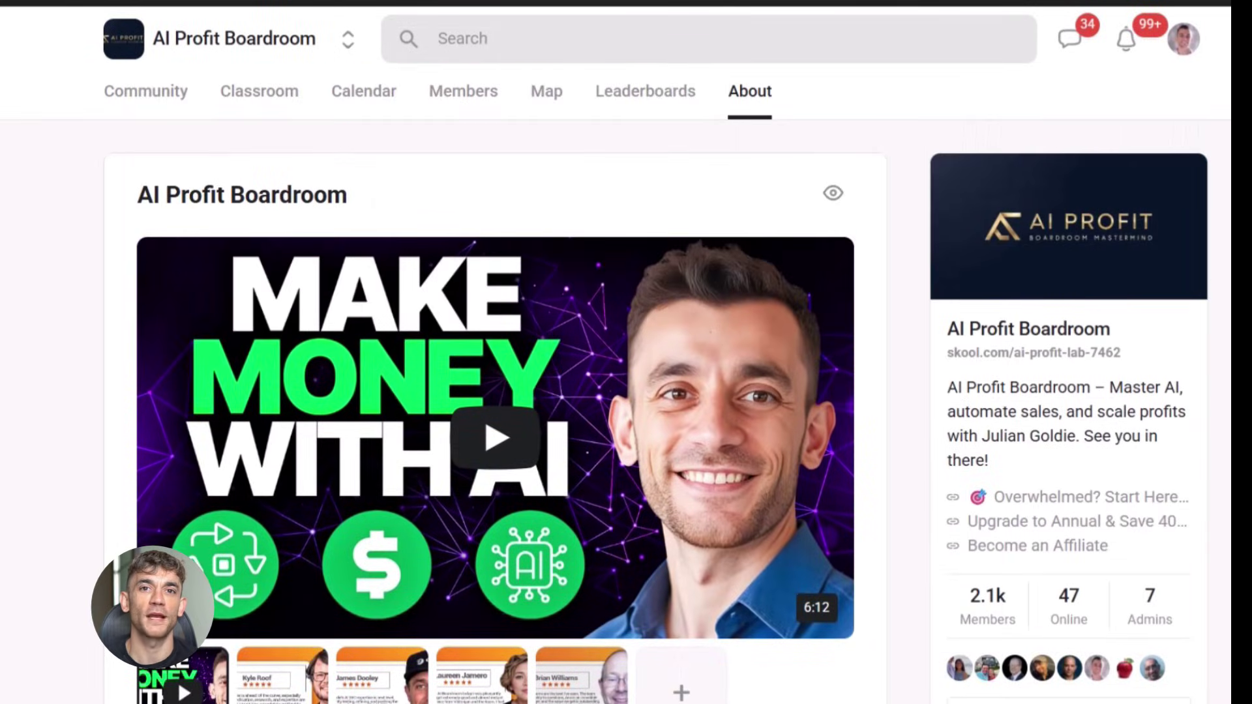
Switch the AI Profit Boardroom group from its About page to the Community feed.
{"action": "left_click", "coordinate": [142, 110]}
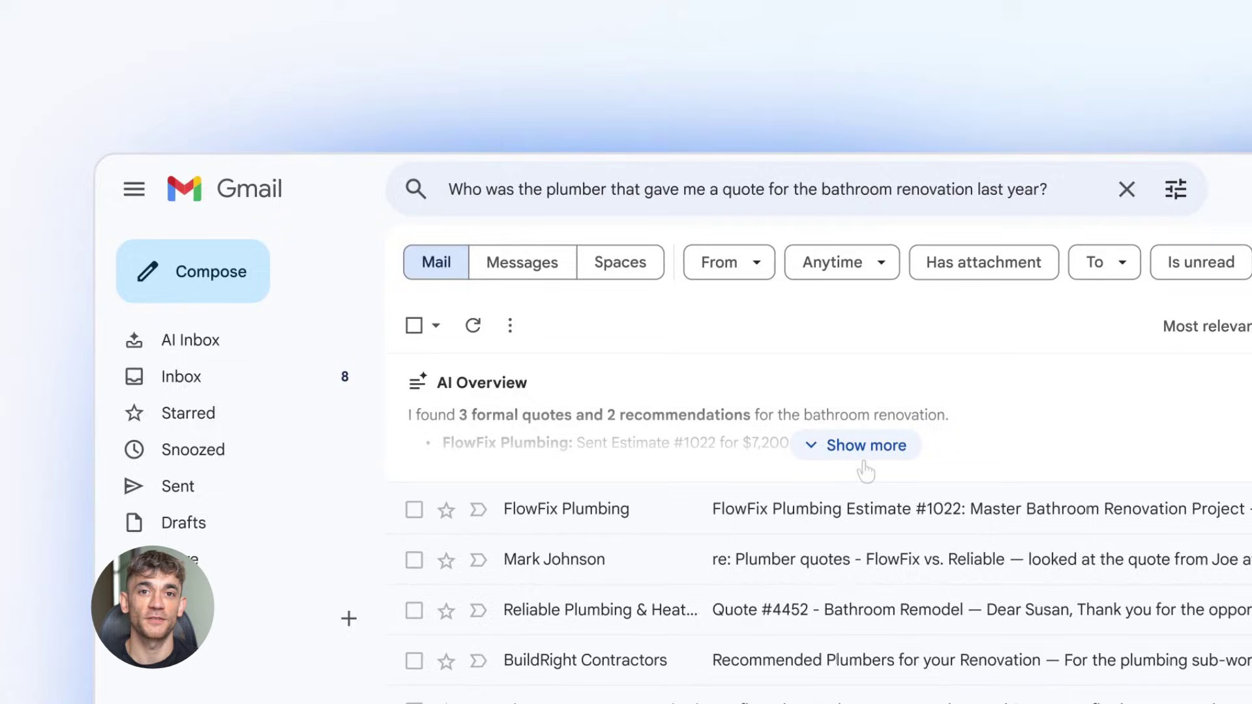
Expand the current AI Overview, view AI Inbox, then re-ask the plumber question and expand quotes.
{"action": "left_click", "coordinate": [864, 458]}
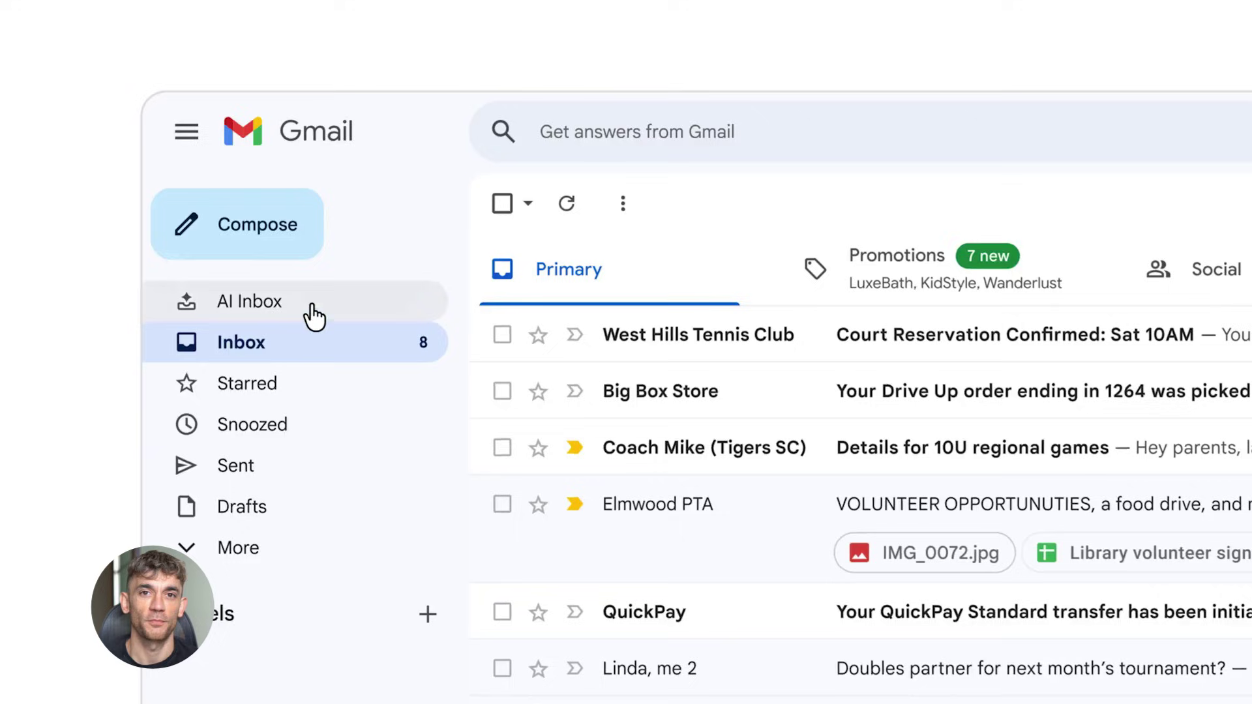
{"action": "left_click", "coordinate": [313, 309]}
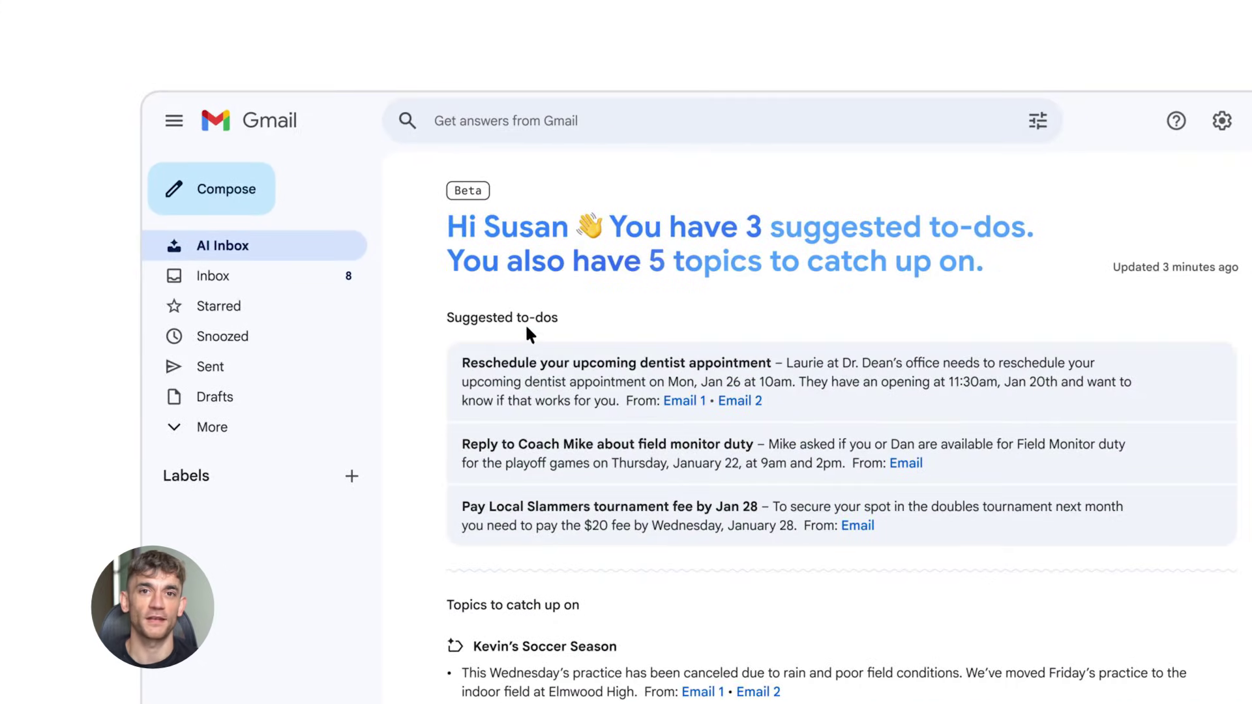
{"action": "scroll", "coordinate": [436, 517], "scroll_direction": "down", "scroll_amount": 5}
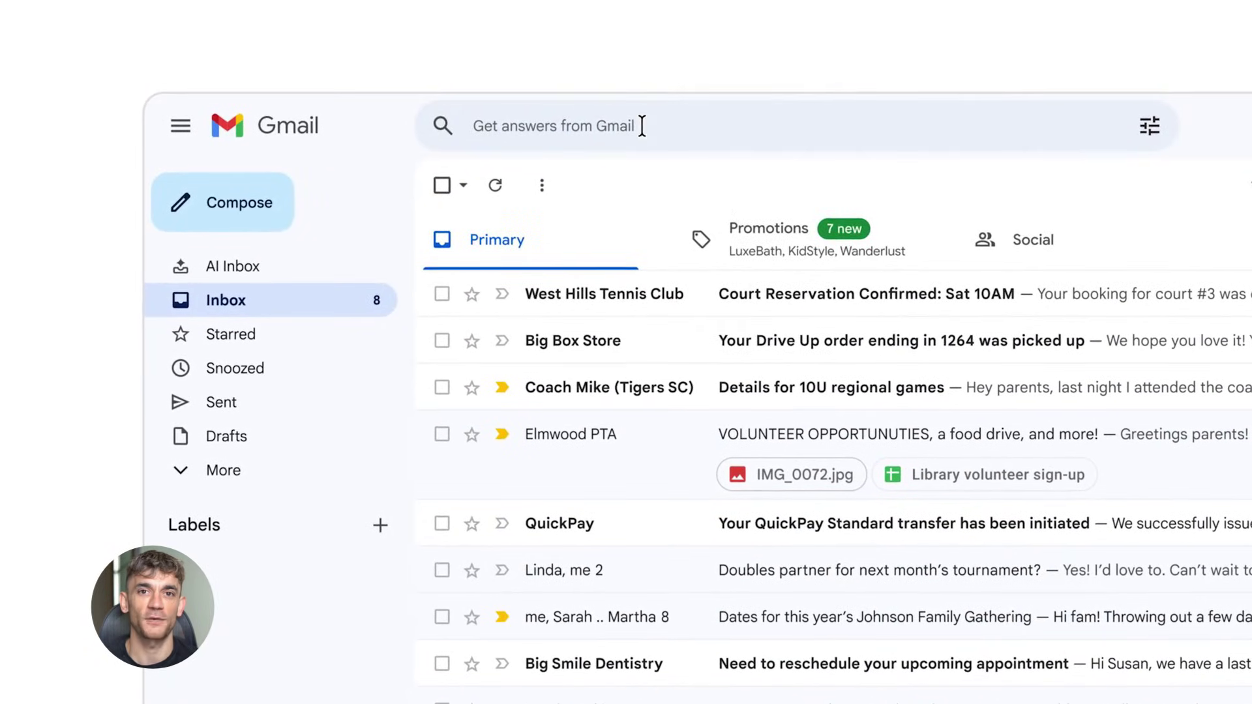
{"action": "left_click", "coordinate": [642, 125]}
{"action": "type", "text": "Who was the plumber that gave me a quote for the bathroom renovation last"}
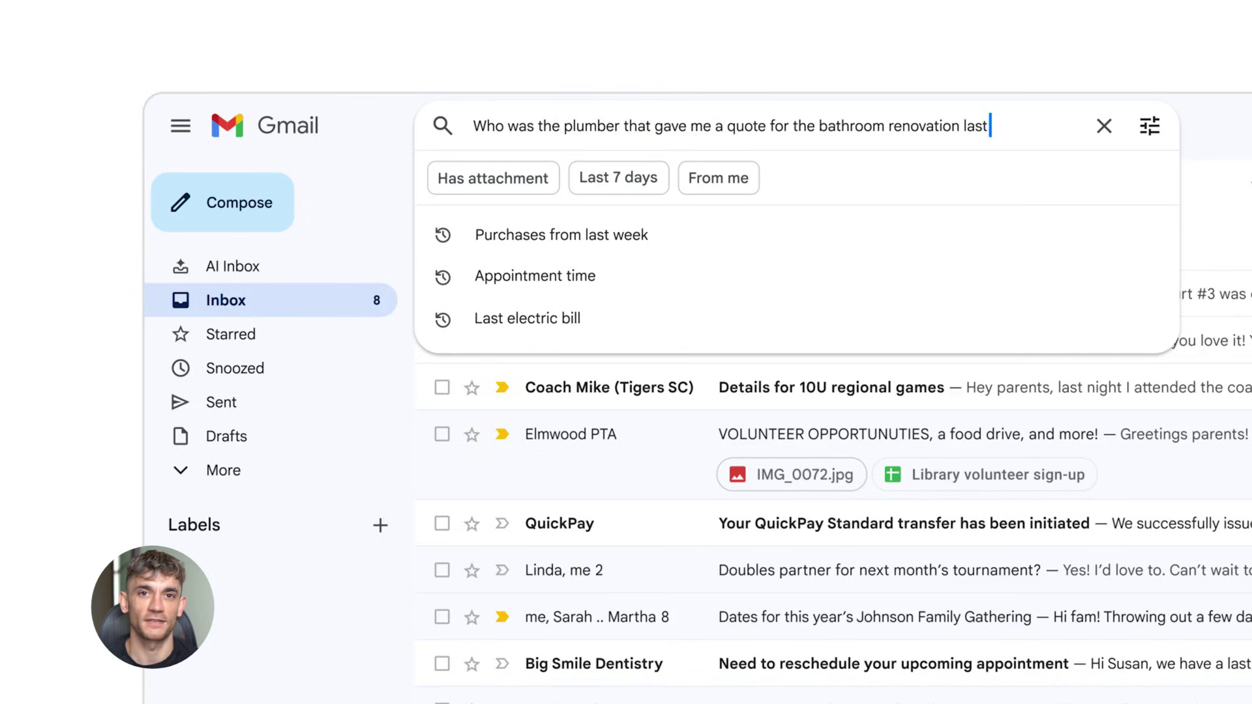
{"action": "type", "text": "year?"}
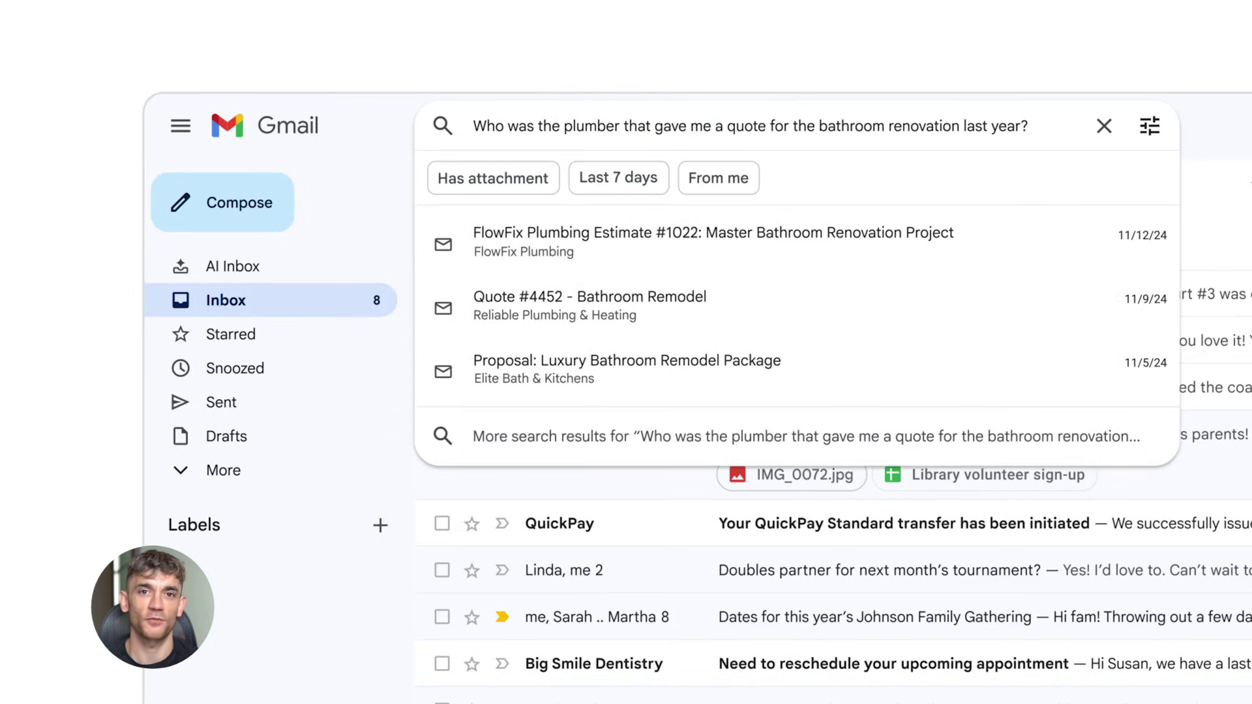
{"action": "key", "text": "Return"}
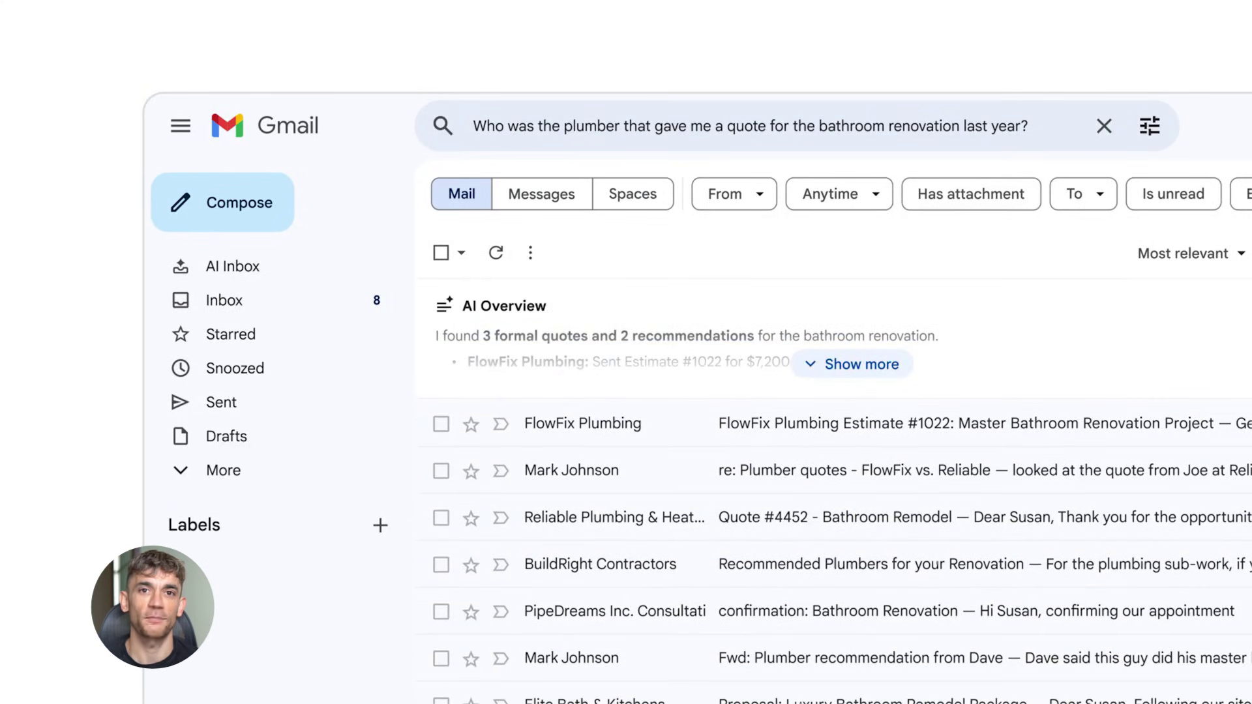
{"action": "left_click", "coordinate": [861, 364]}
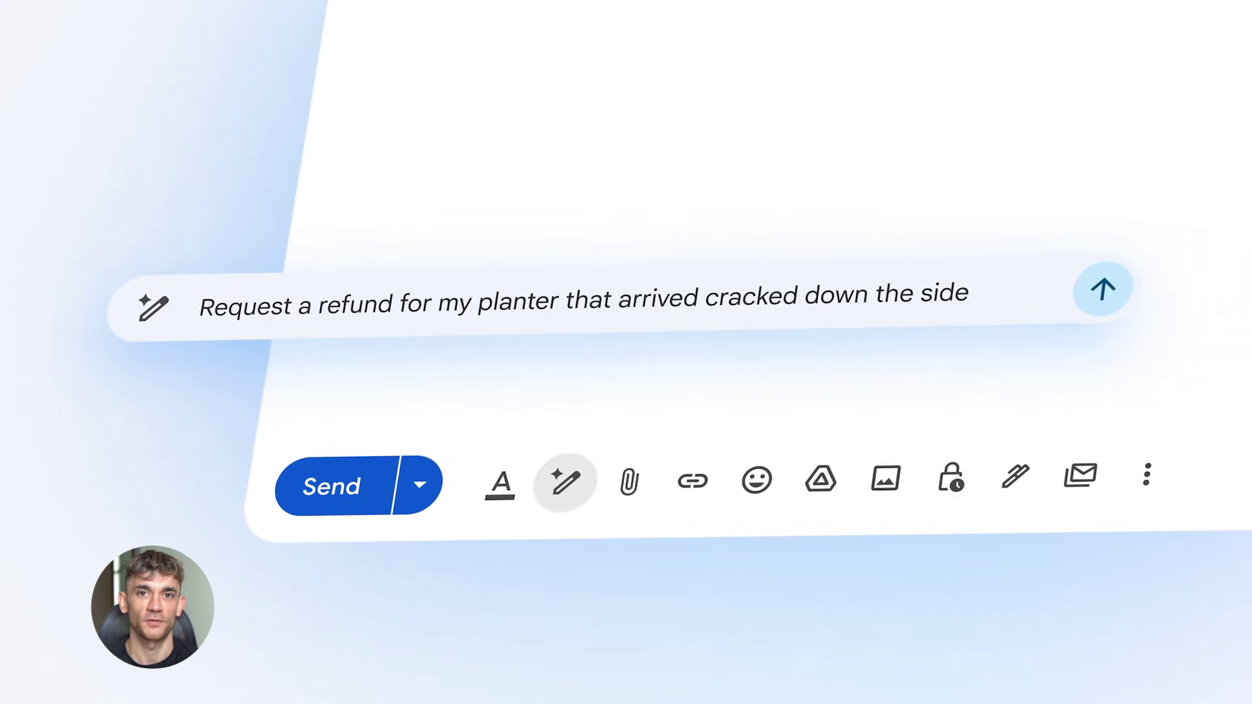
Generate the cracked-planter refund draft and apply the firmer but polite closing-sentence rewrite.
{"action": "key", "text": "Return"}
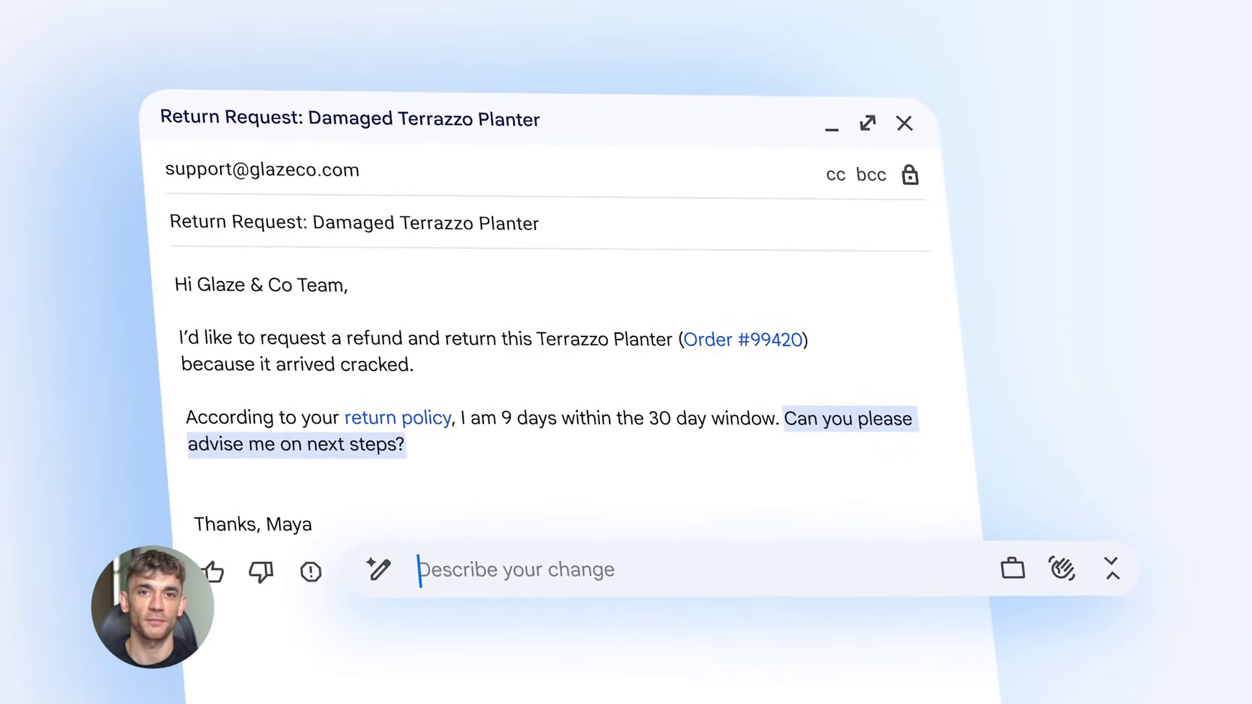
{"action": "type", "text": "Make this more firm but still polite"}
{"action": "key", "text": "Return"}
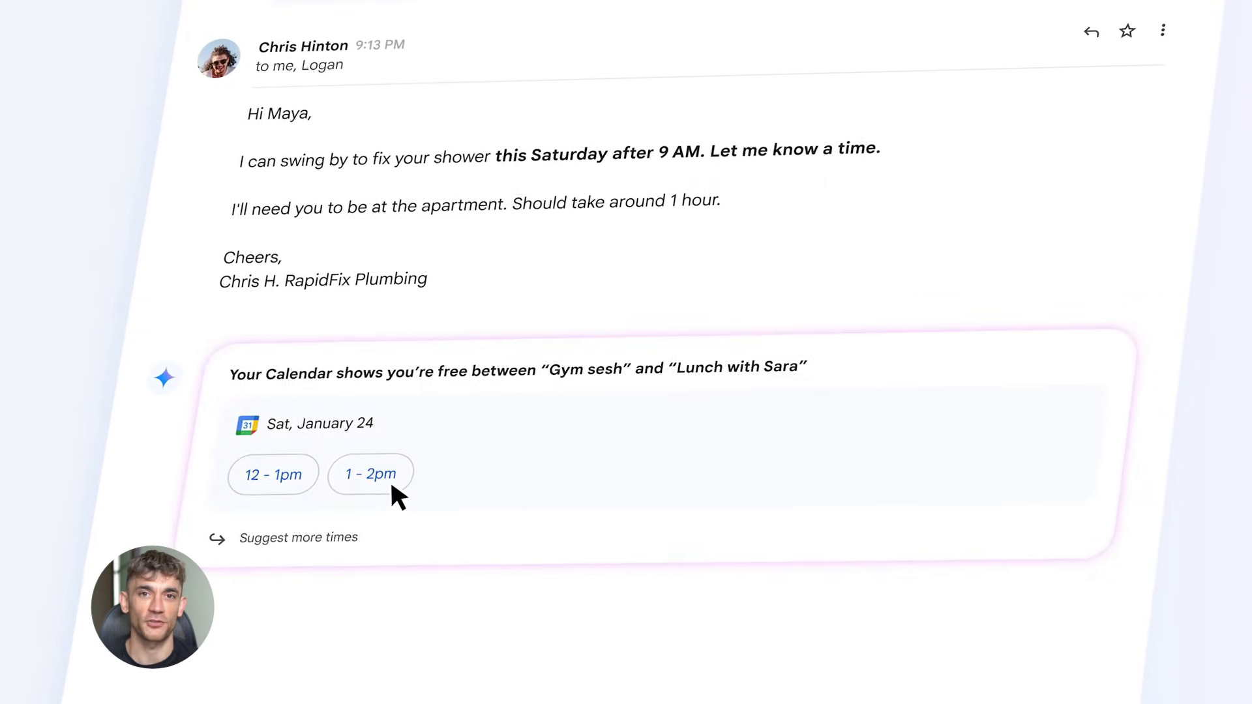
Add the suggested Saturday slot, then search the plumber question and expand the full AI Overview.
{"action": "left_click", "coordinate": [389, 481]}
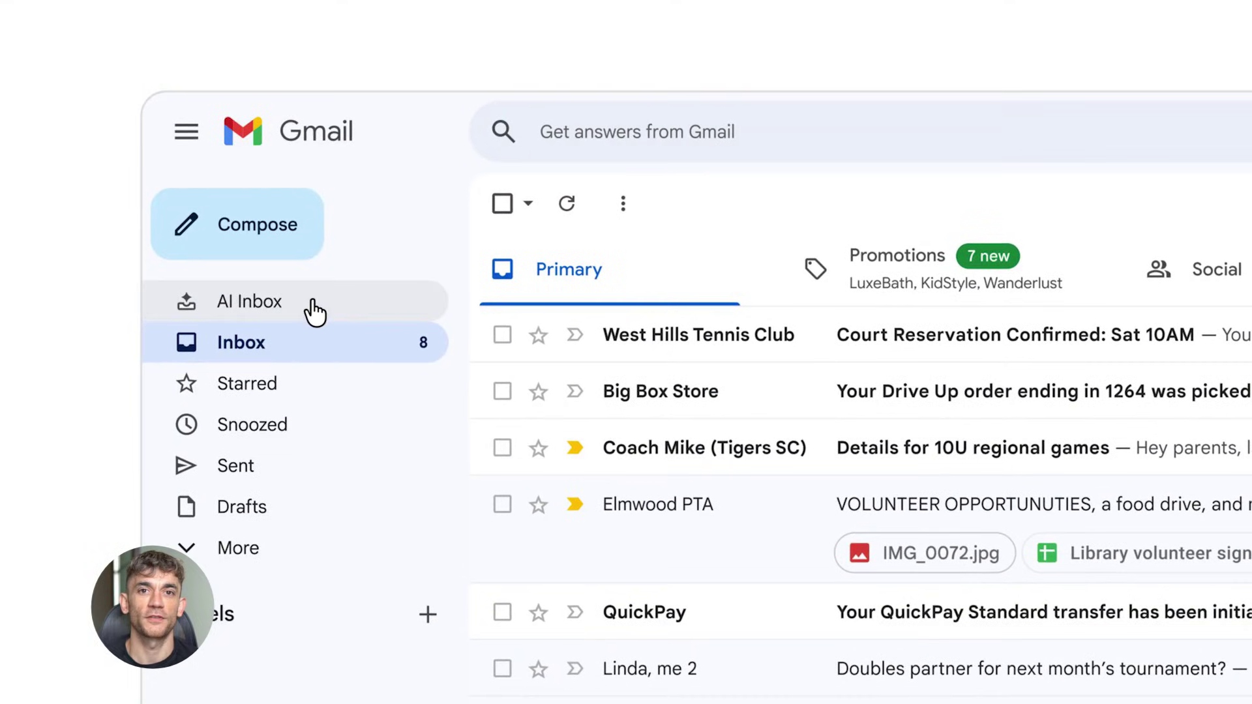
{"action": "left_click", "coordinate": [313, 311]}
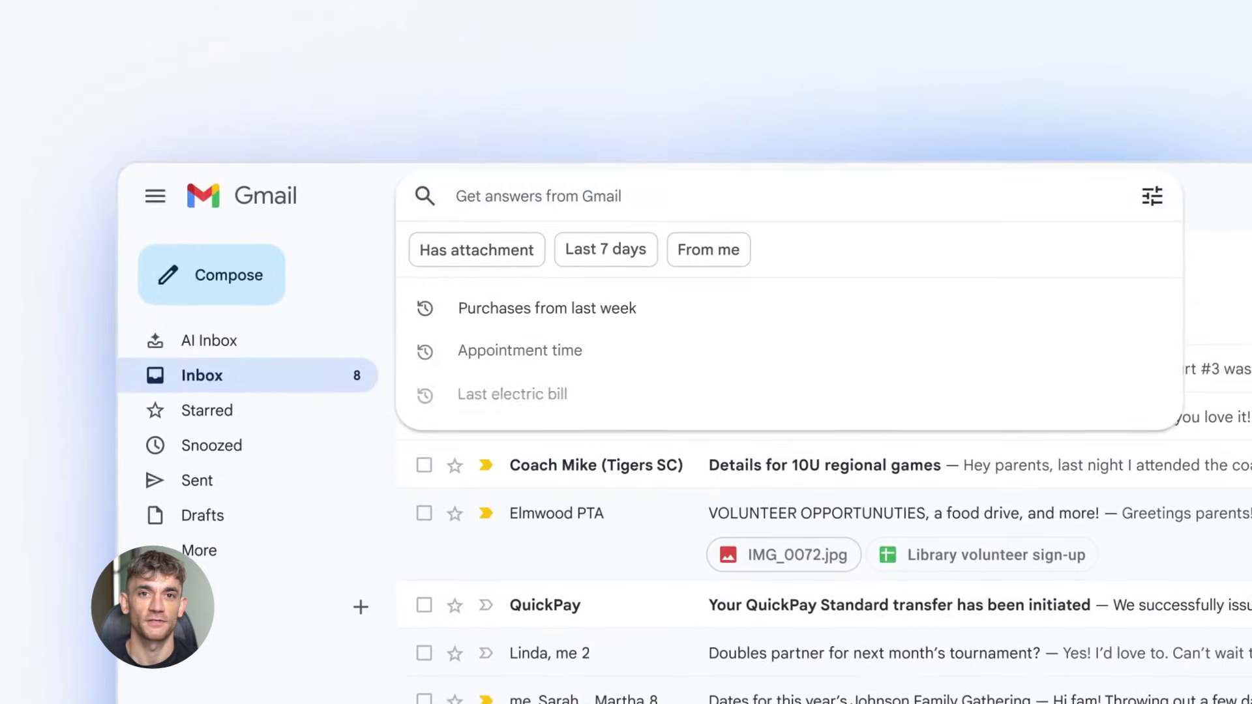
{"action": "type", "text": "Who was the plumber that gave me a quote for the bat"}
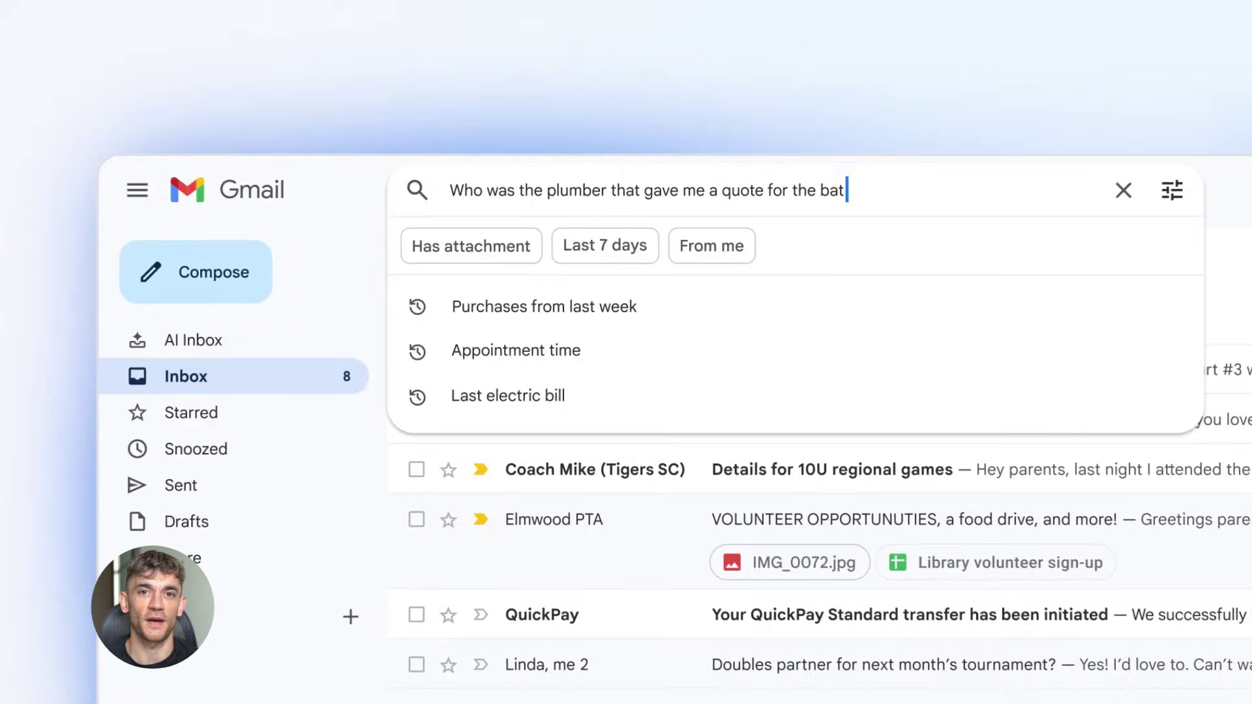
{"action": "type", "text": "ion last year?"}
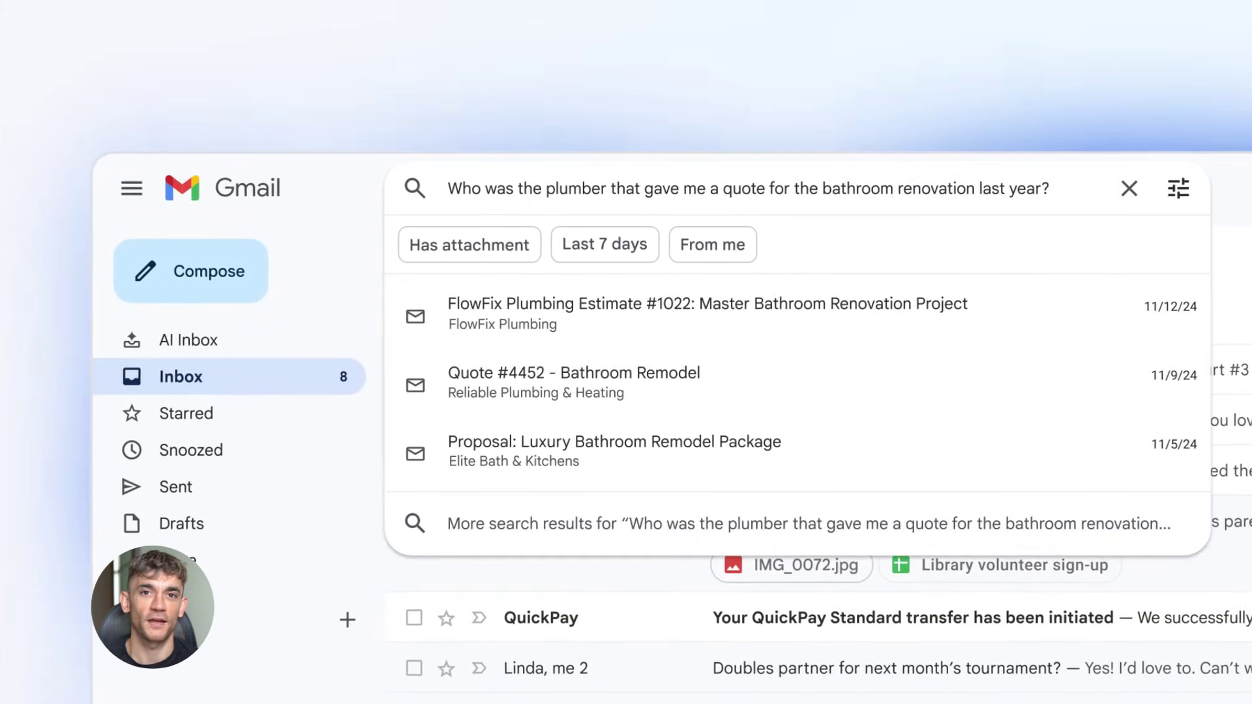
{"action": "key", "text": "Return"}
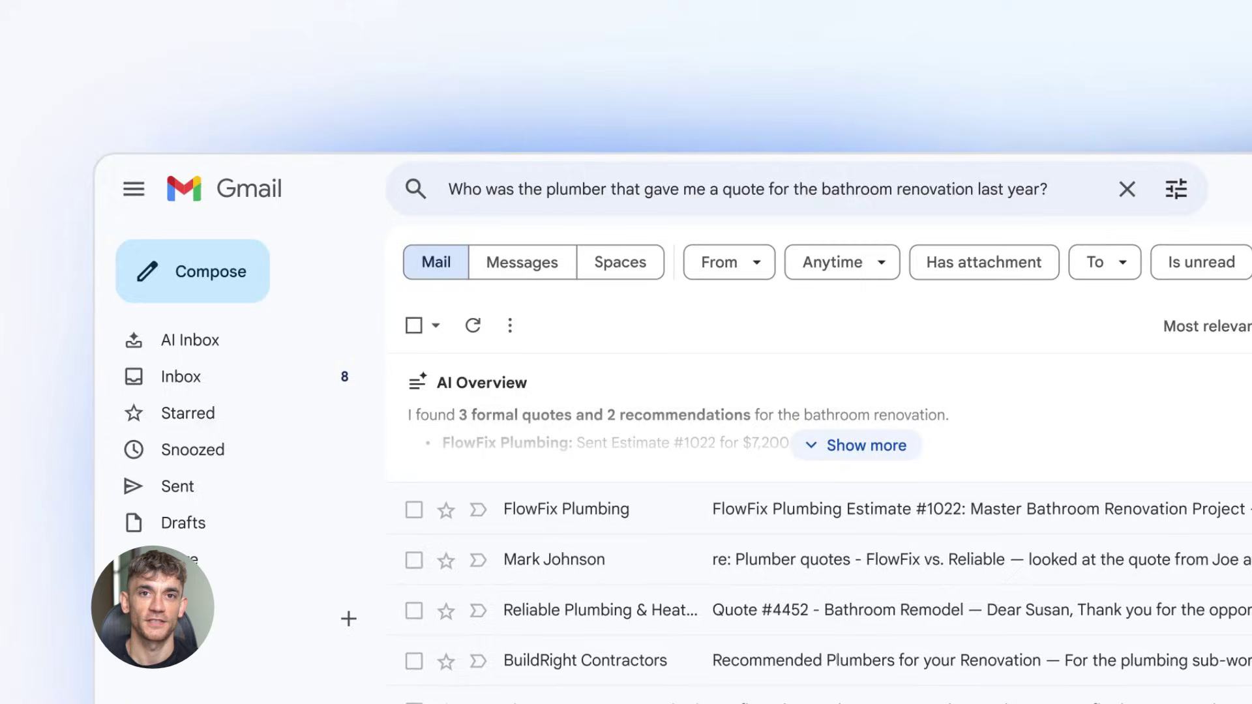
{"action": "left_click", "coordinate": [865, 460]}
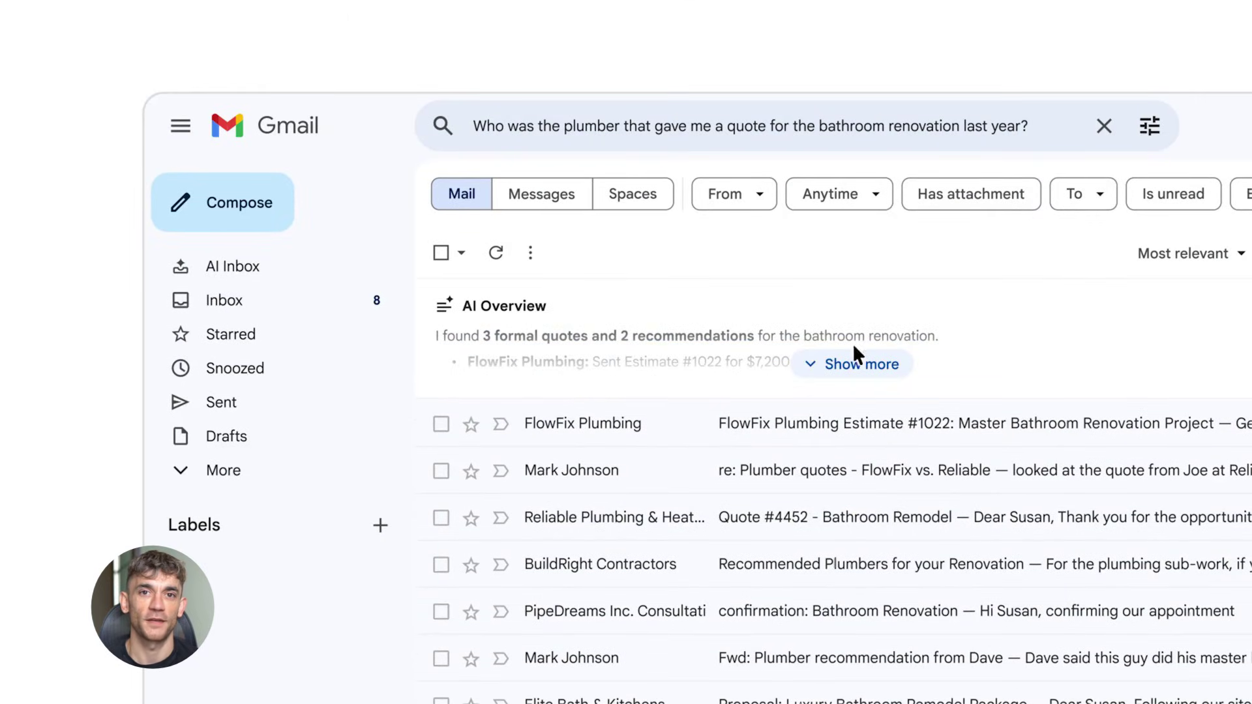
{"action": "left_click", "coordinate": [859, 363]}
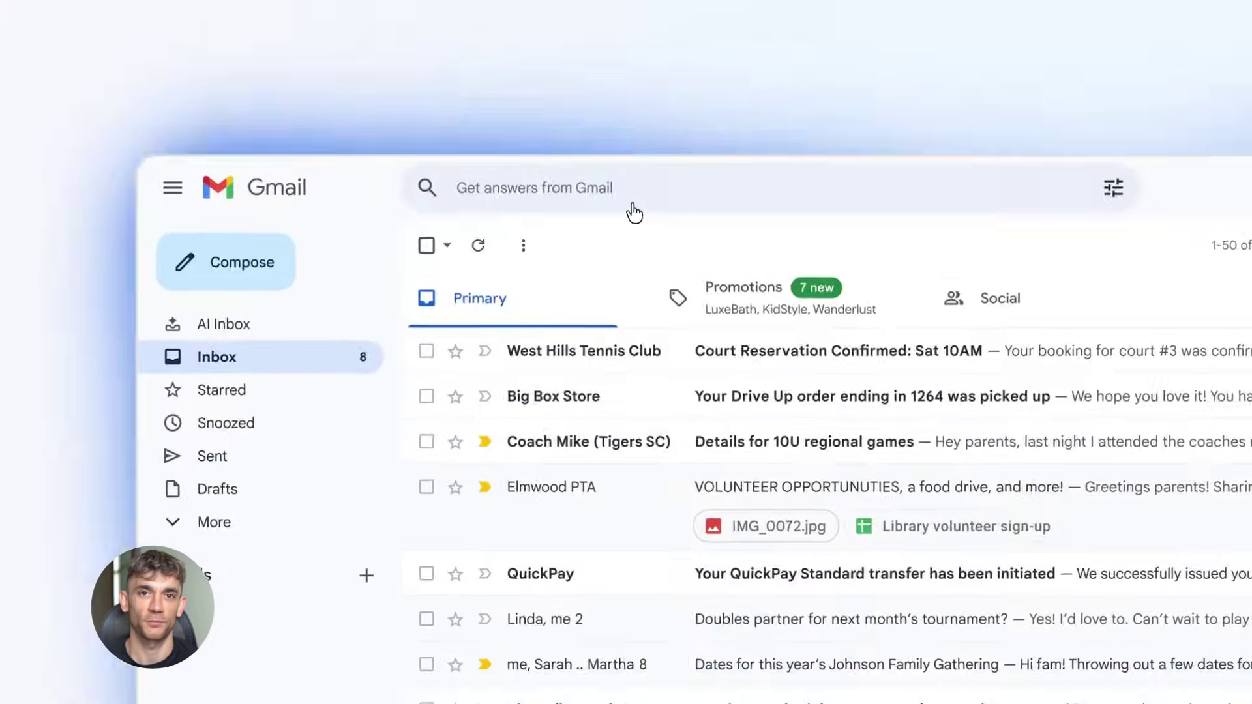
Search the plumber-quote question again, expand the three-quote overview, and show AI Inbox to-dos.
{"action": "left_click", "coordinate": [631, 211]}
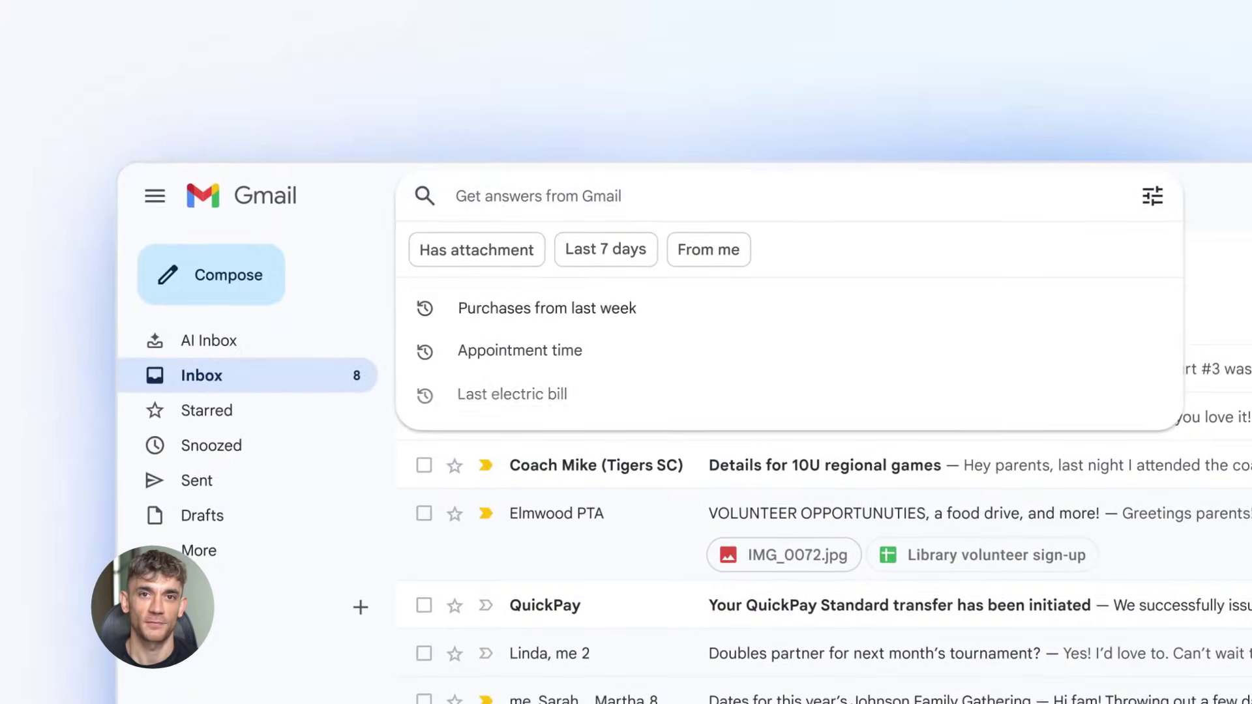
{"action": "type", "text": "Who was the plumber that gave me a quote for the bathr"}
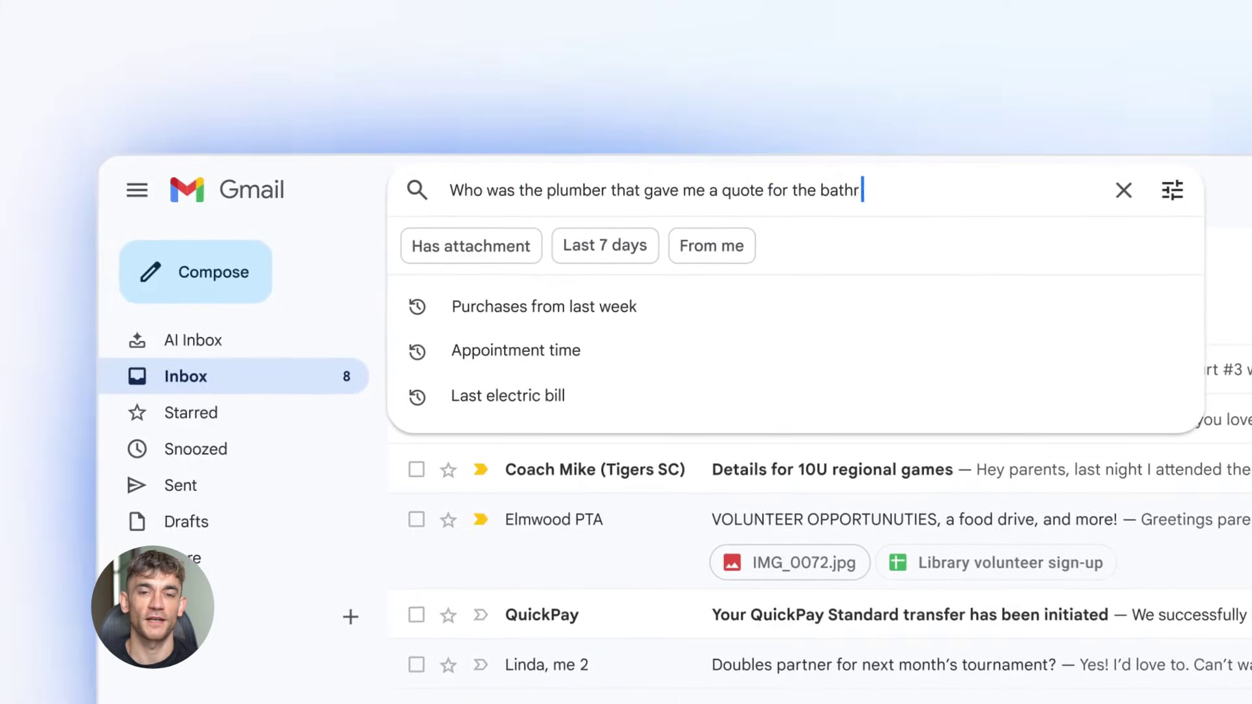
{"action": "type", "text": "oom renovation last year?"}
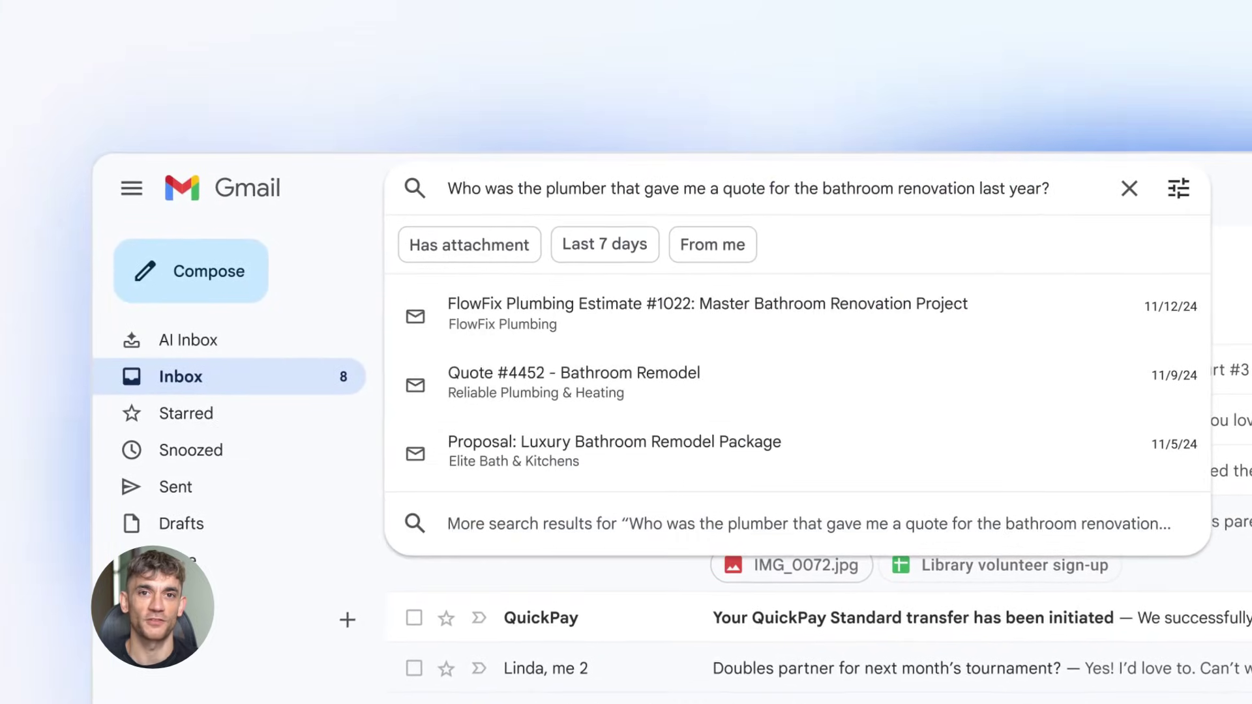
{"action": "key", "text": "Return"}
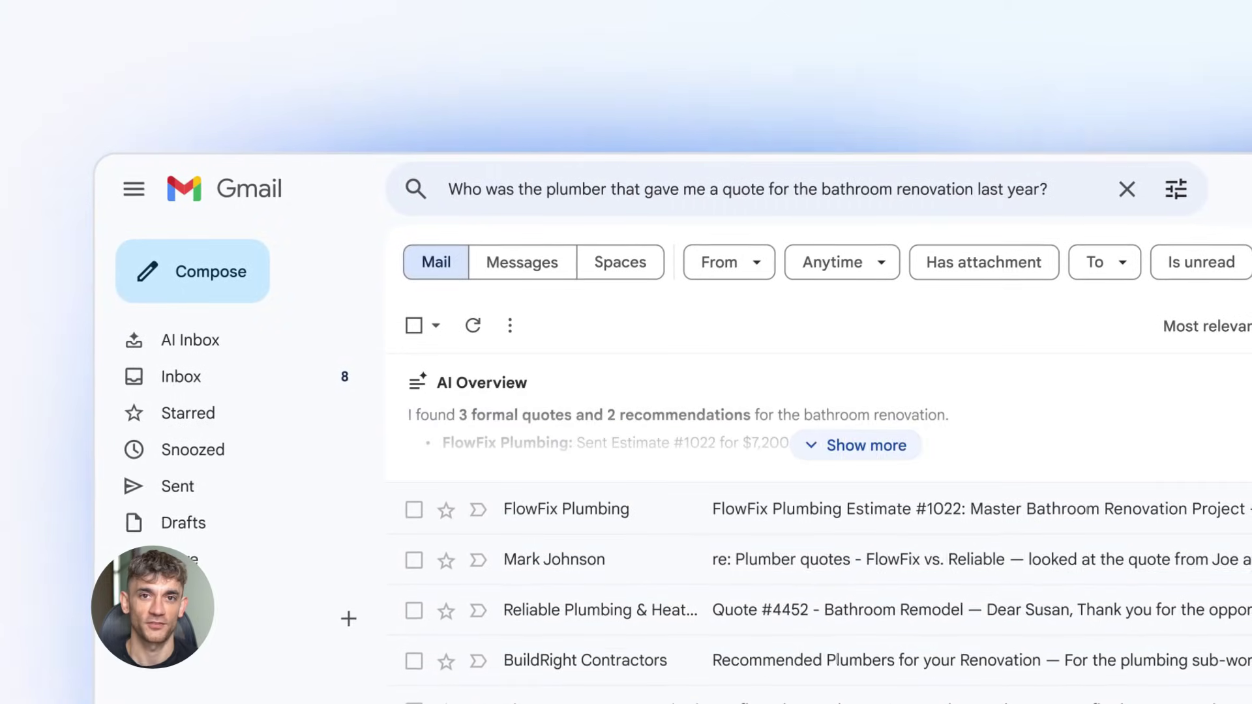
{"action": "left_click", "coordinate": [865, 447]}
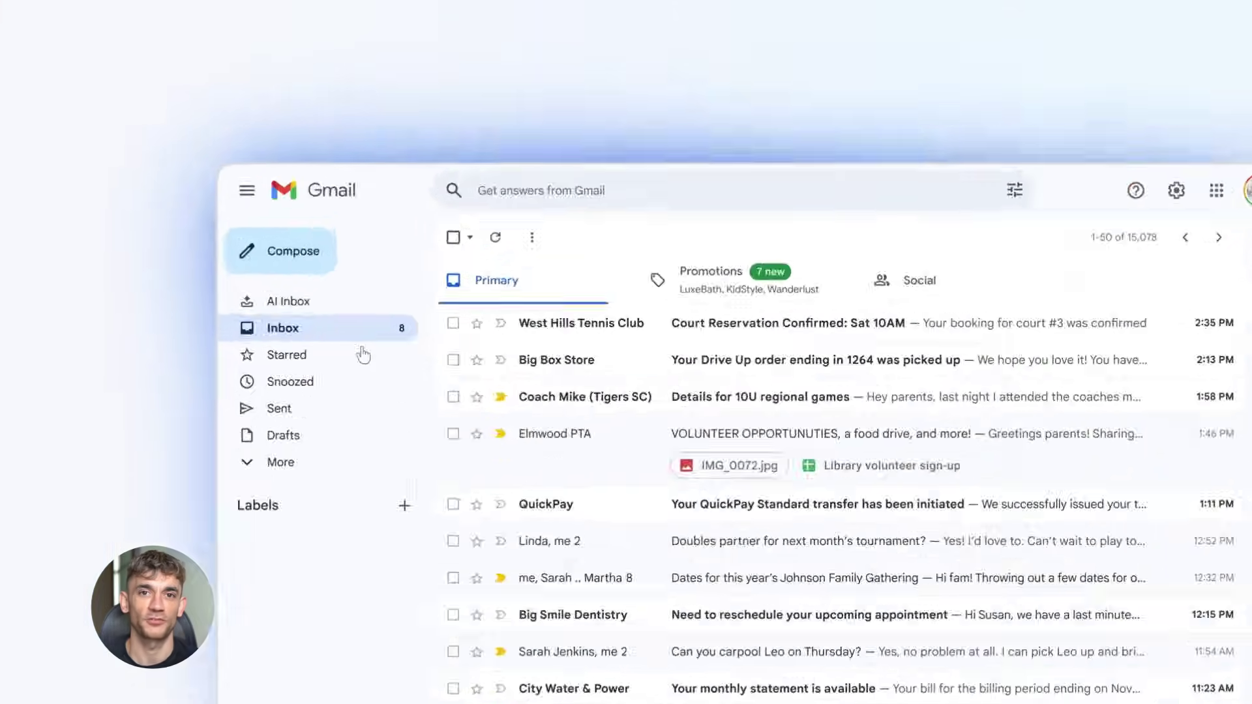
{"action": "left_click", "coordinate": [297, 383]}
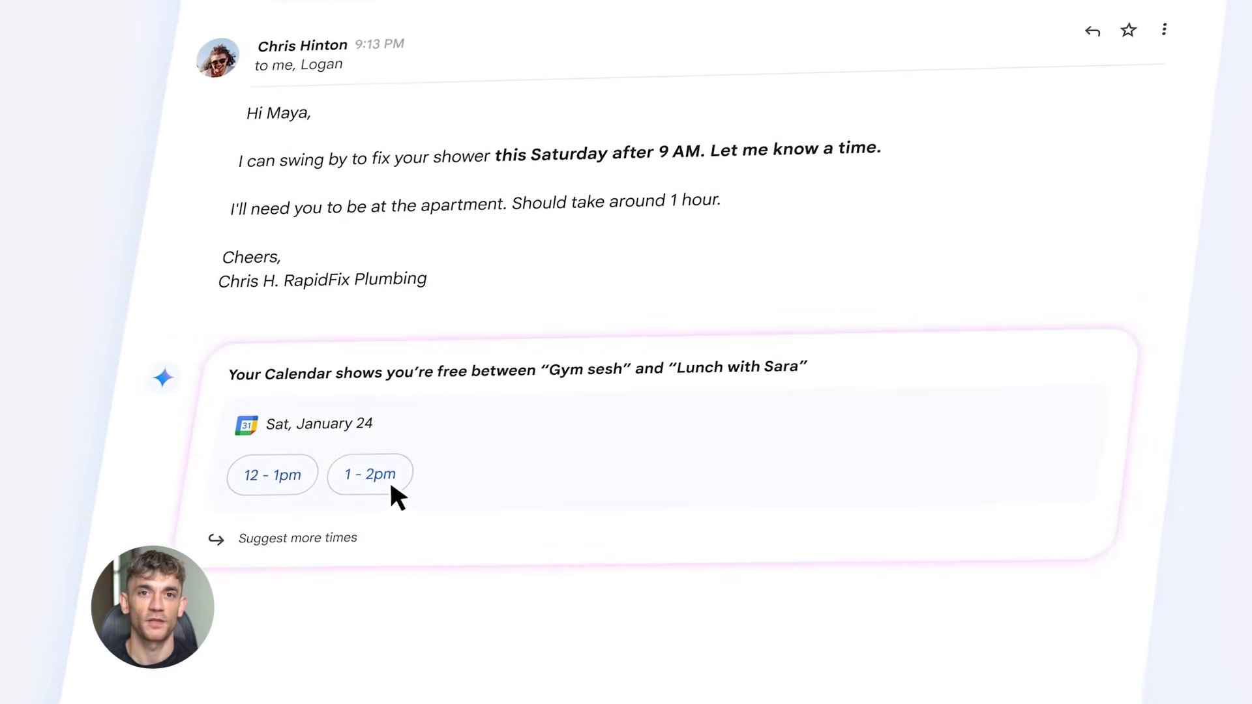
Book the Saturday 1–2pm slot from the scheduling card, drafting a confirmation reply to Chris.
{"action": "left_click", "coordinate": [390, 484]}
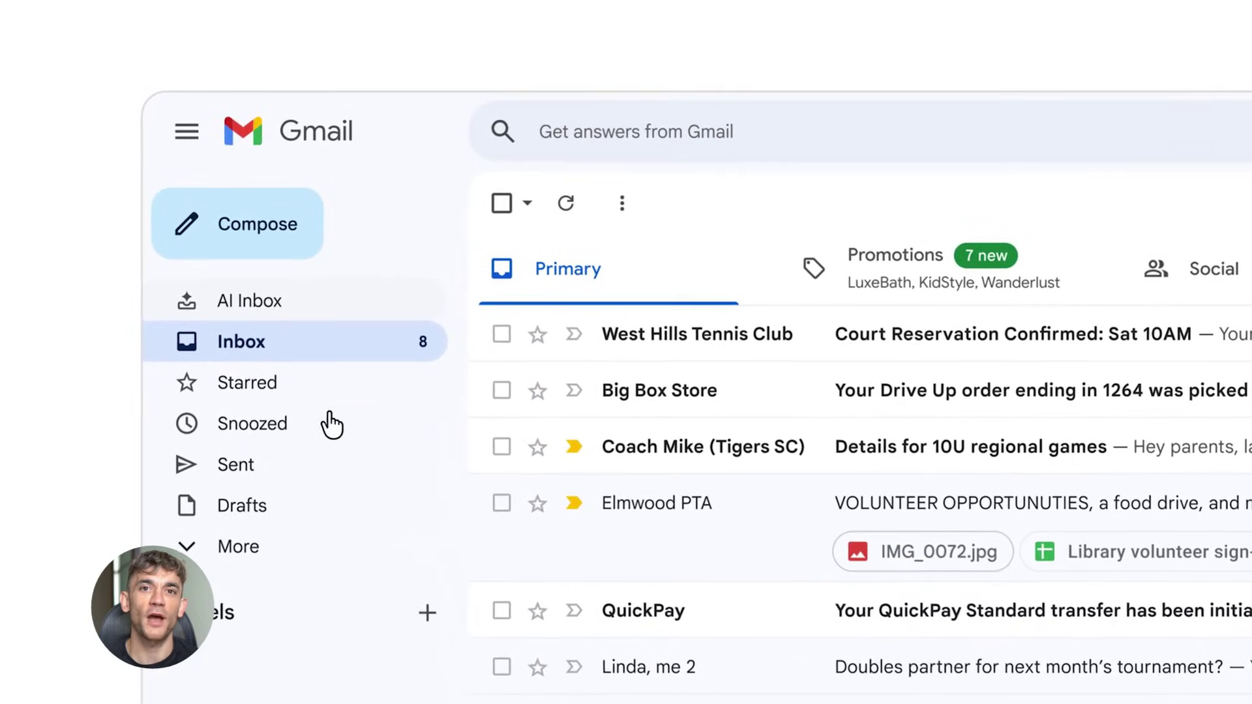
From AI Inbox, draft Aunt Martha's suggested reply and accept the concise street-parking paragraph.
{"action": "left_click", "coordinate": [314, 311]}
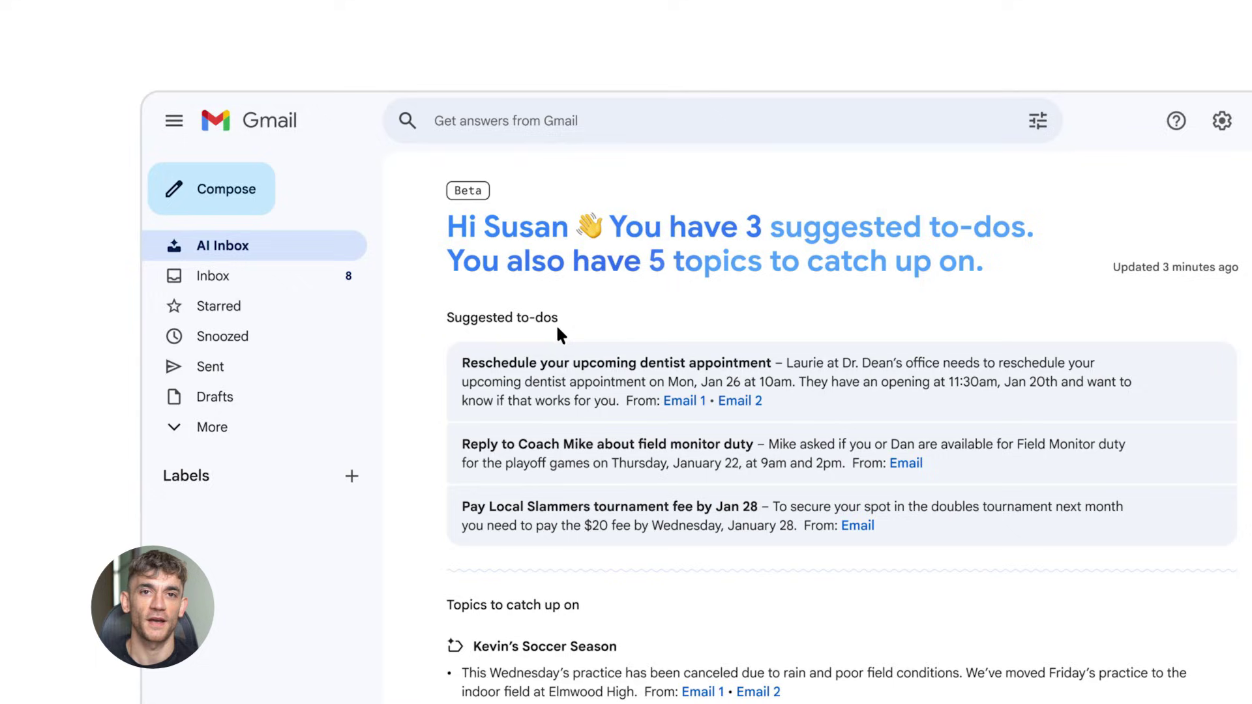
{"action": "scroll", "coordinate": [436, 524], "scroll_direction": "down", "scroll_amount": 2}
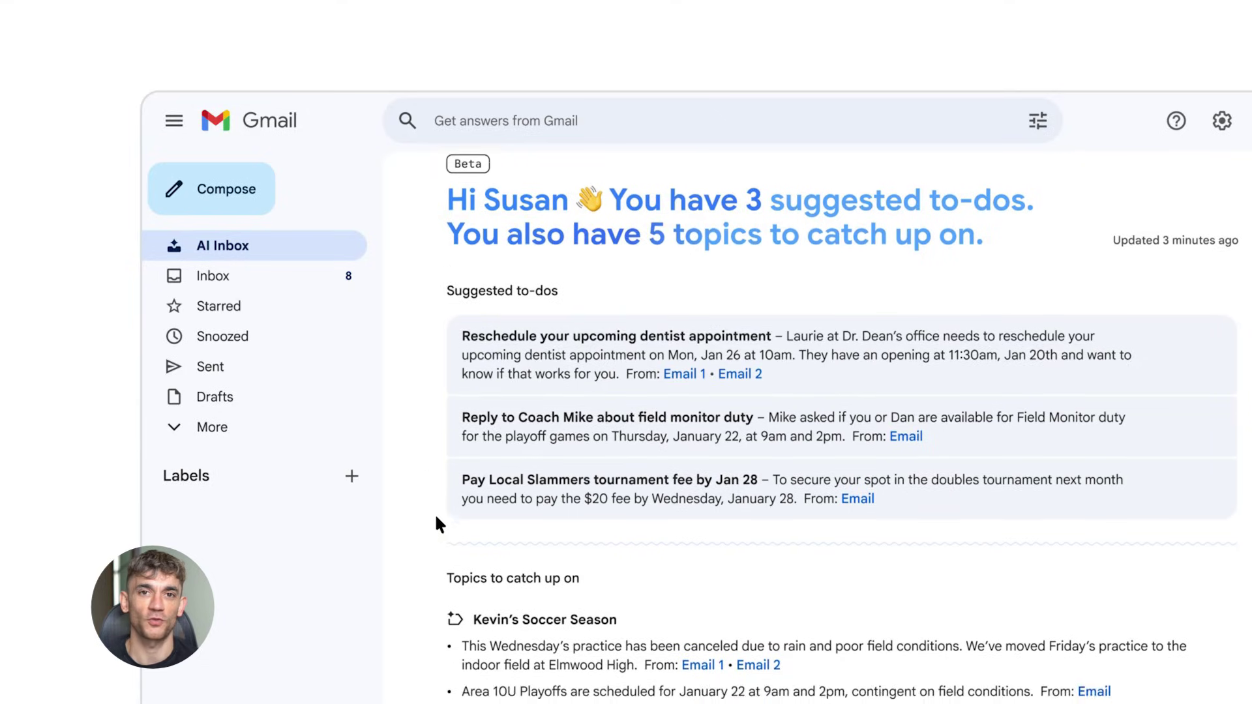
{"action": "scroll", "coordinate": [436, 525], "scroll_direction": "down", "scroll_amount": 3}
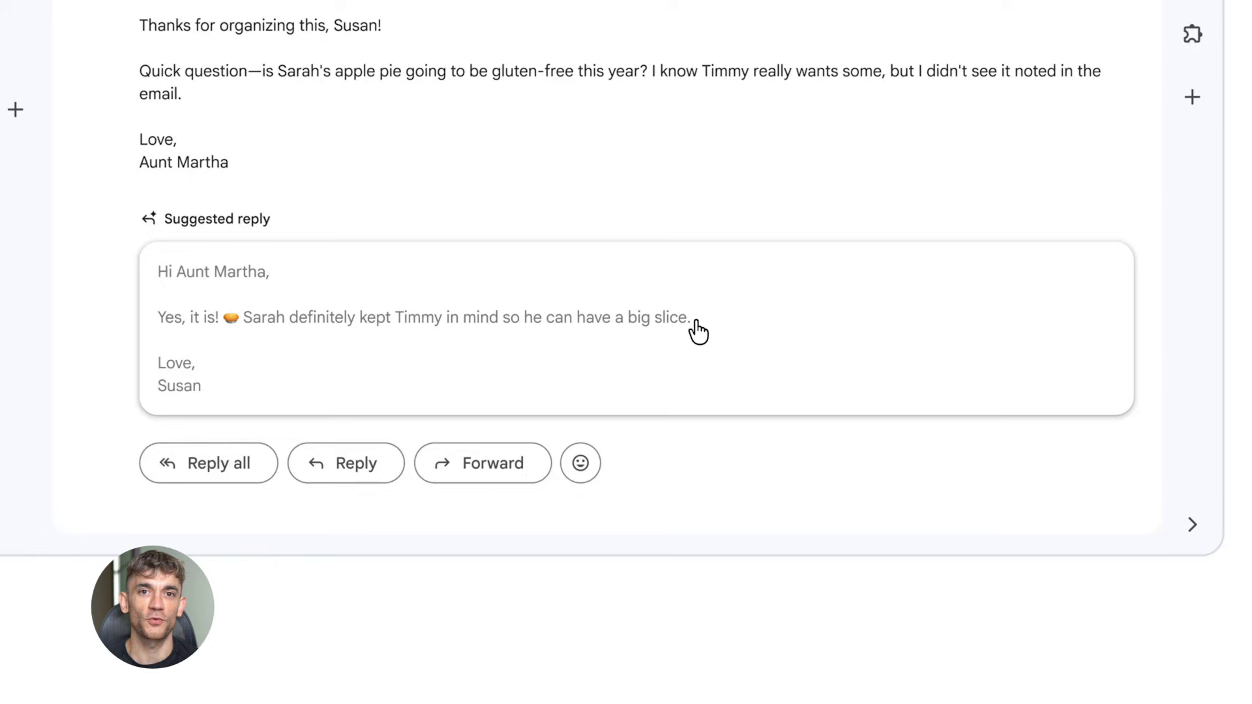
{"action": "left_click", "coordinate": [697, 332]}
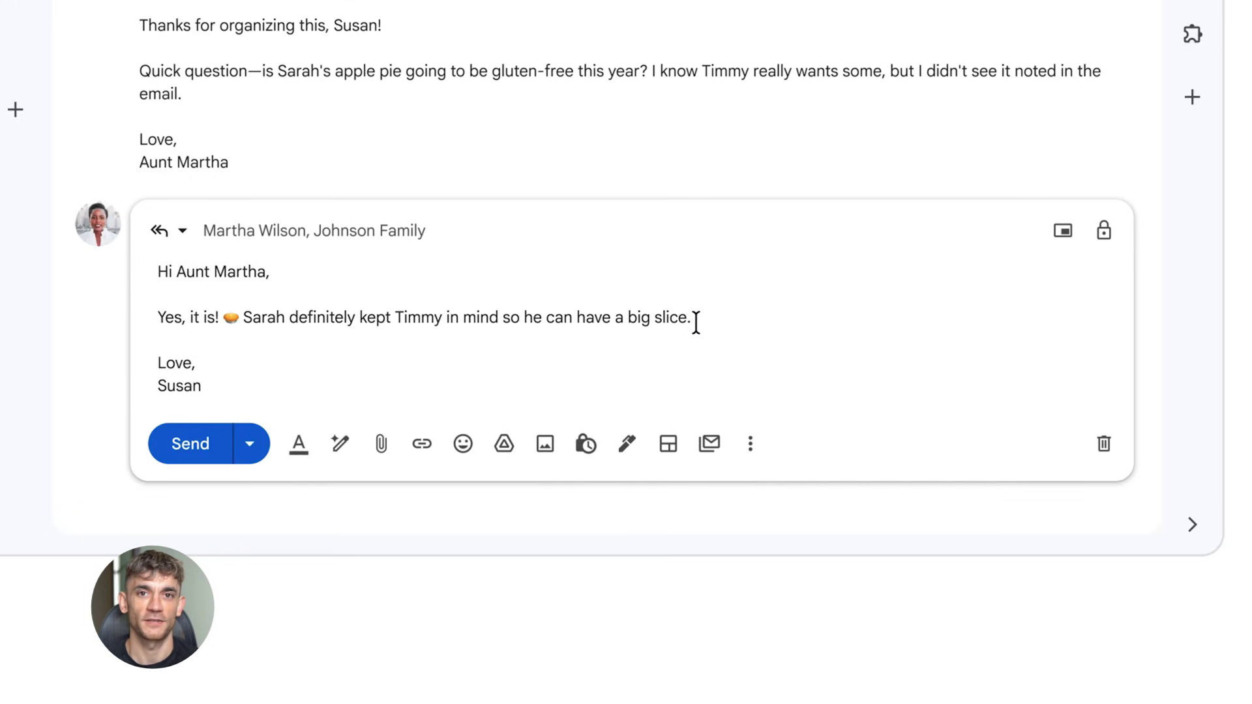
{"action": "key", "text": "Return"}
{"action": "key", "text": "Return"}
{"action": "type", "text": "Oh also, I forgot to mention that we'd appreciate it if you could park on the street this time. Feel free to let"}
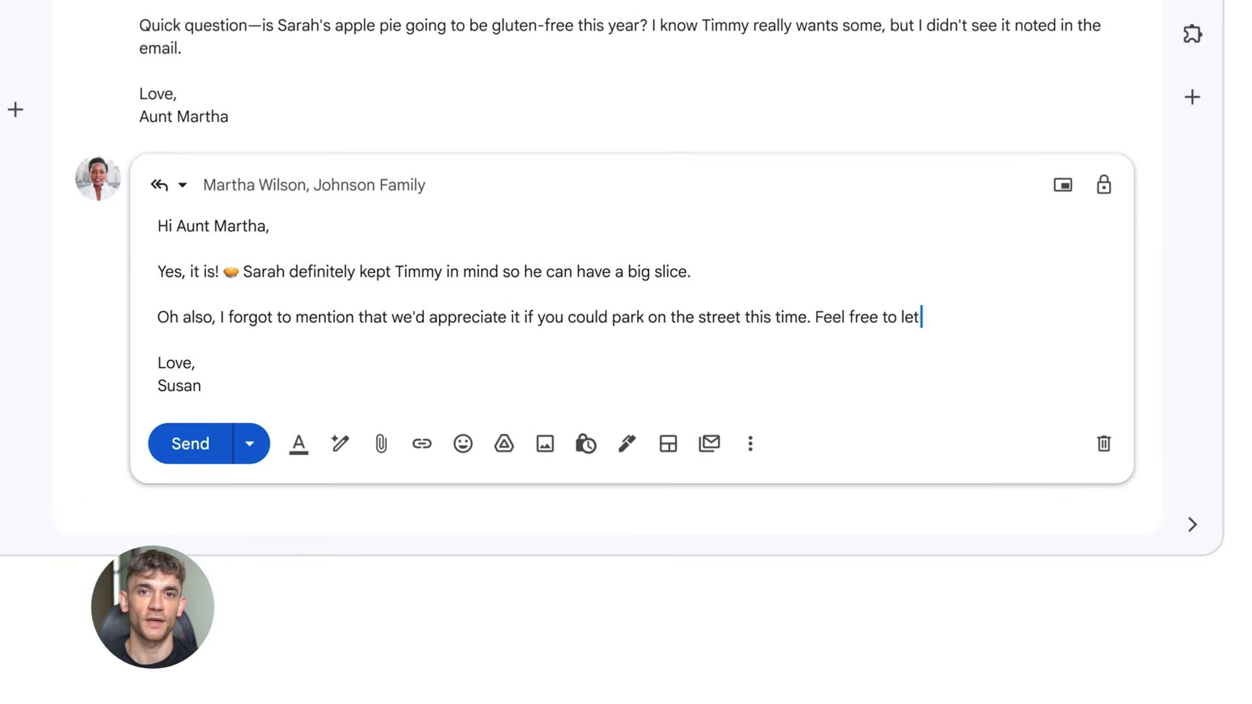
{"action": "type", "text": " me know if you have any trouble finding a good spot."}
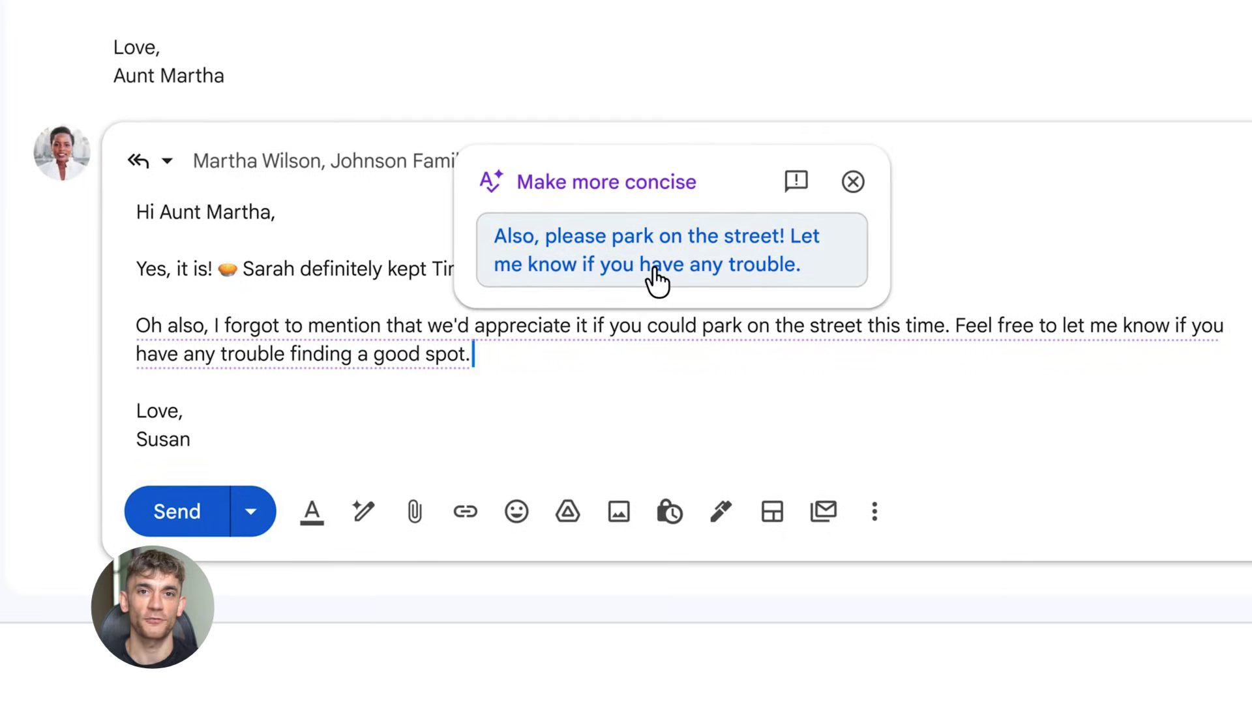
{"action": "left_click", "coordinate": [656, 281]}
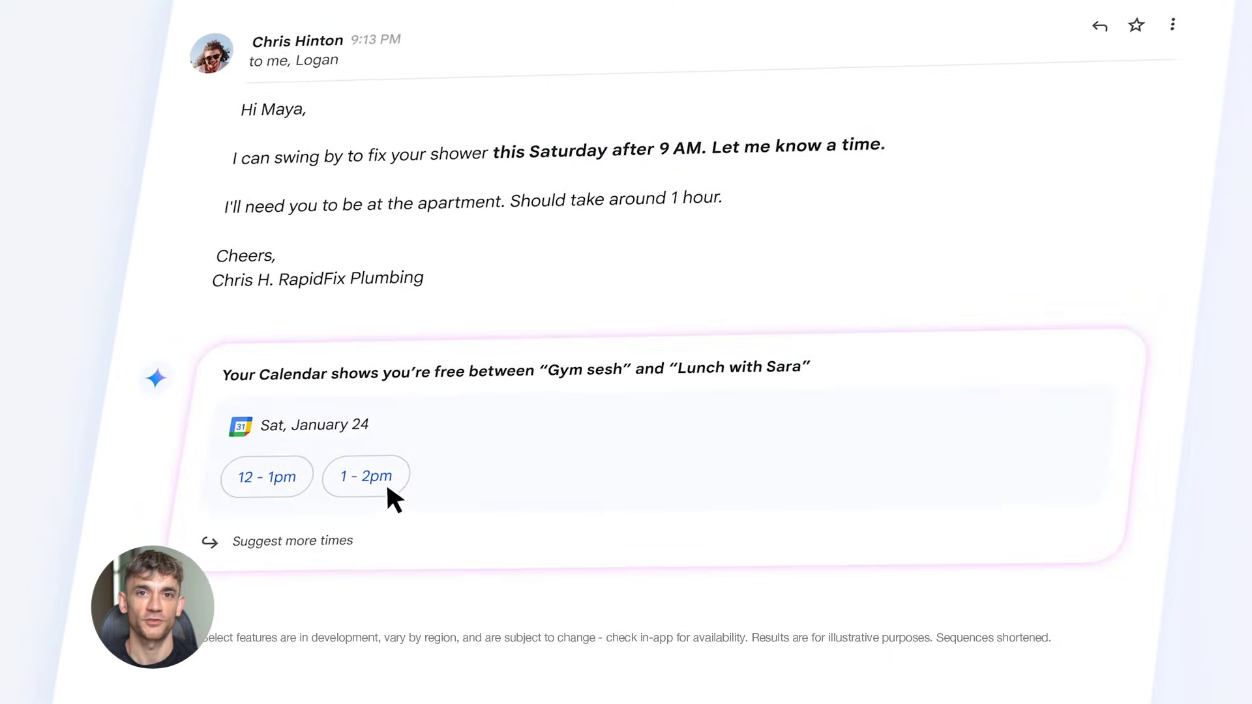
Add the suggested Saturday plumber slot to the calendar and insert free Tuesday/Wednesday times for Roger.
{"action": "left_click", "coordinate": [387, 480]}
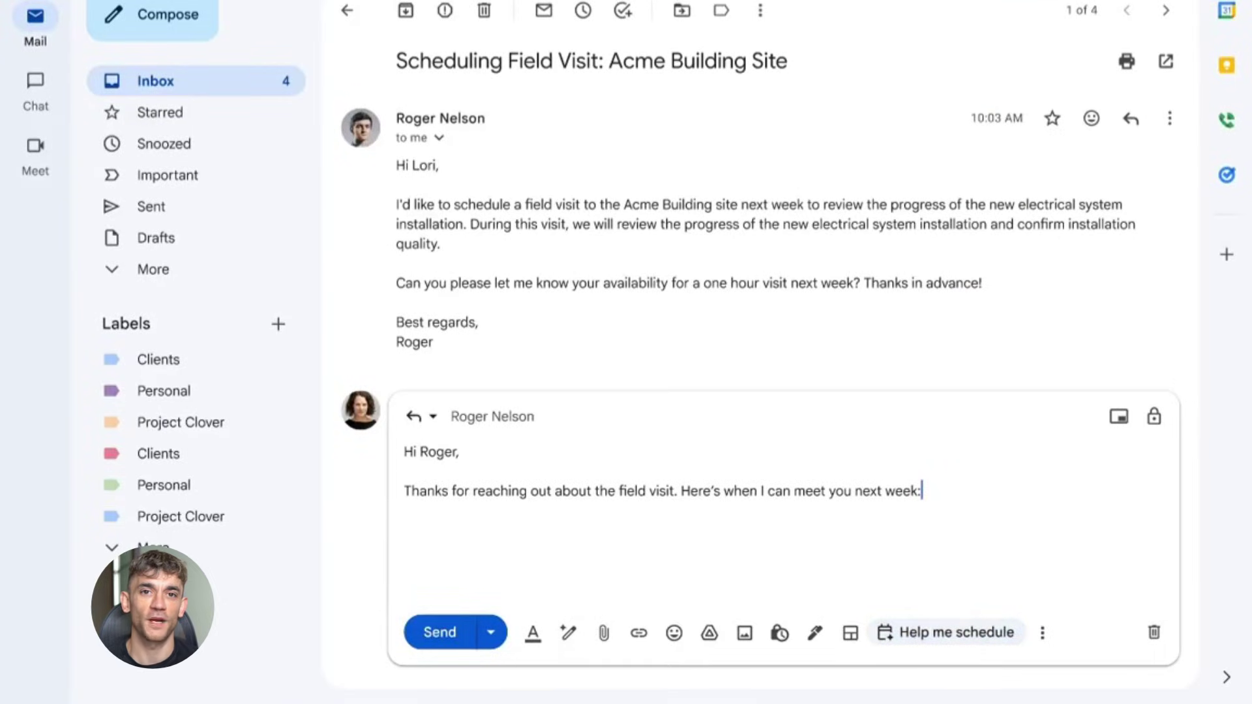
{"action": "left_click", "coordinate": [951, 634]}
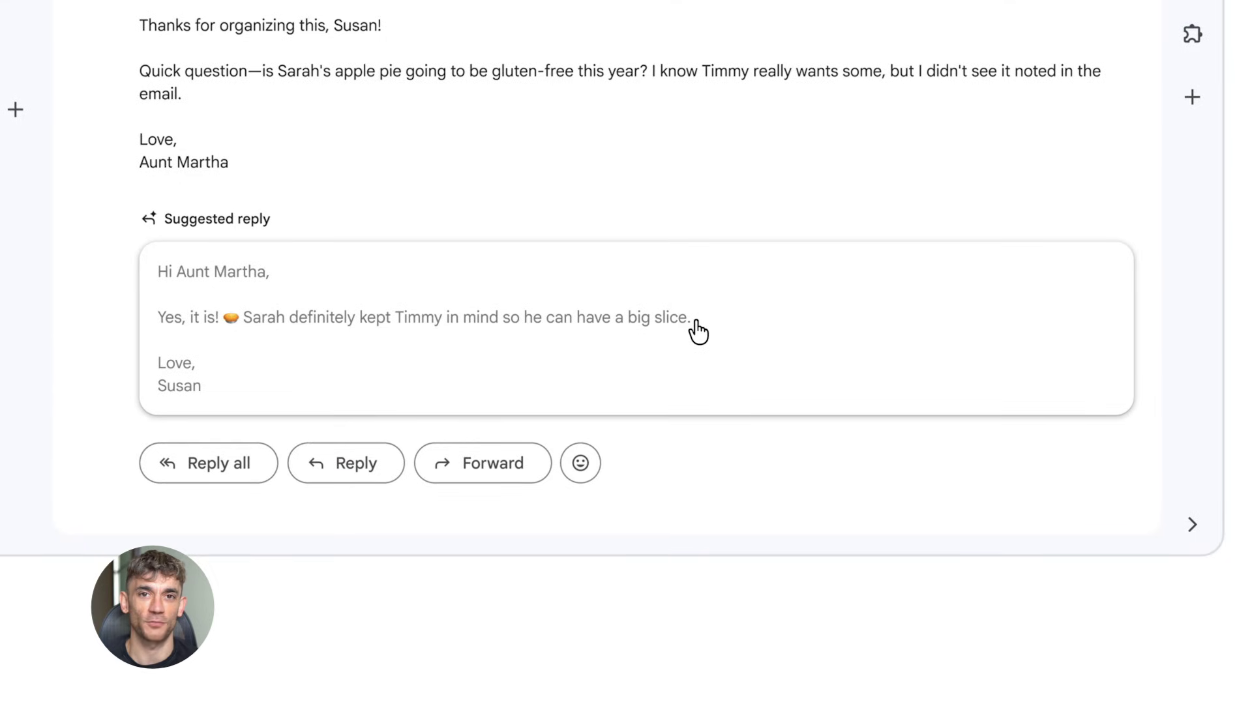
Draft Aunt Martha's suggested reply and swap the parking paragraph for its concise version.
{"action": "left_click", "coordinate": [697, 331]}
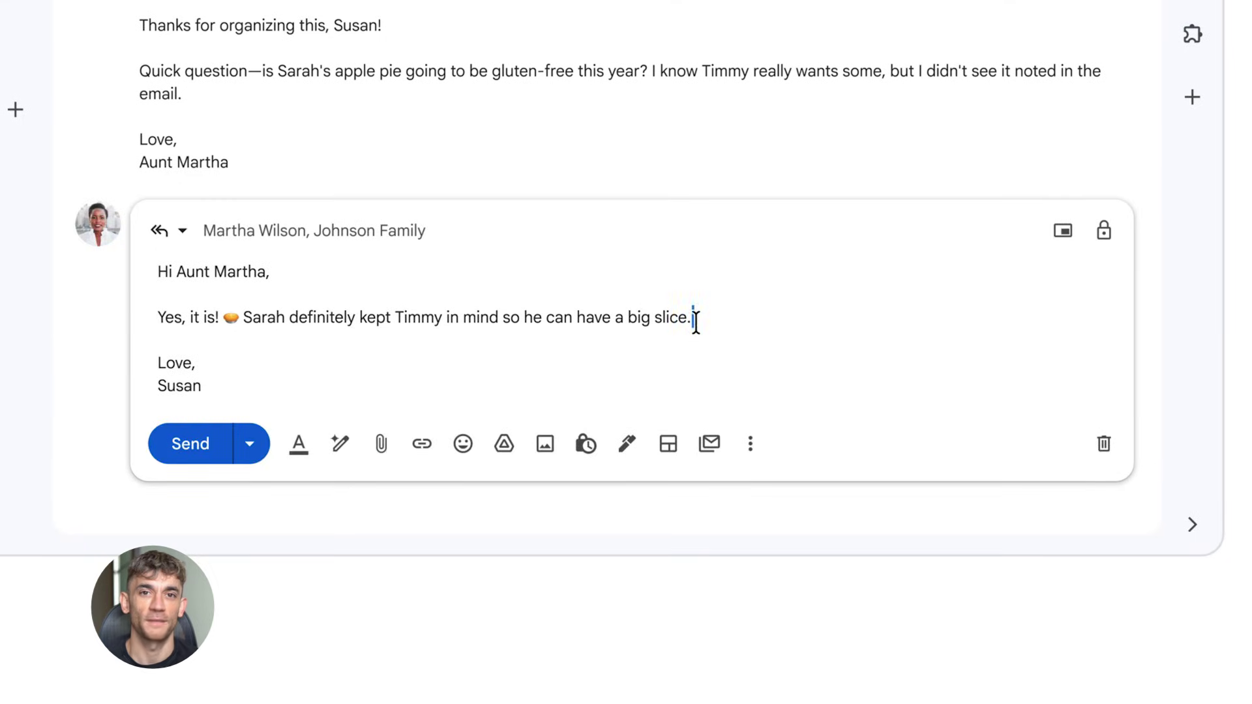
{"action": "key", "text": "Return"}
{"action": "key", "text": "Return"}
{"action": "type", "text": "Oh also, I"}
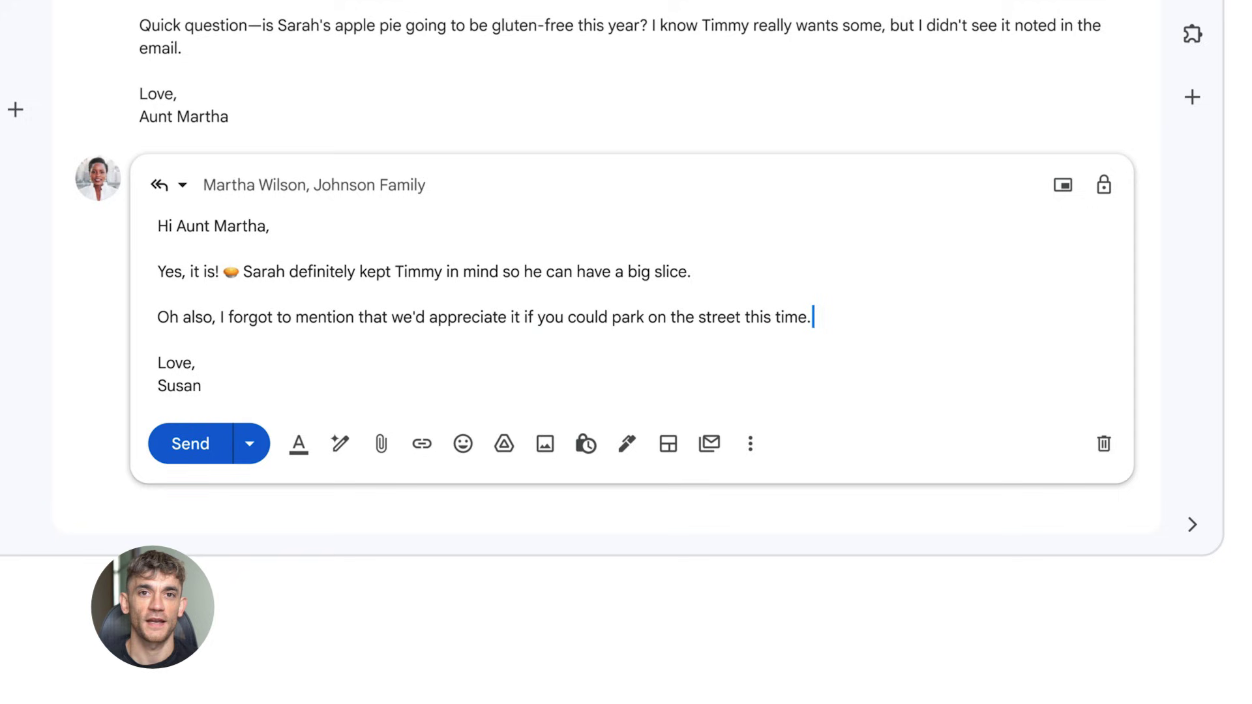
{"action": "type", "text": " Feel free to let me know if you have any trouble finding a good spot."}
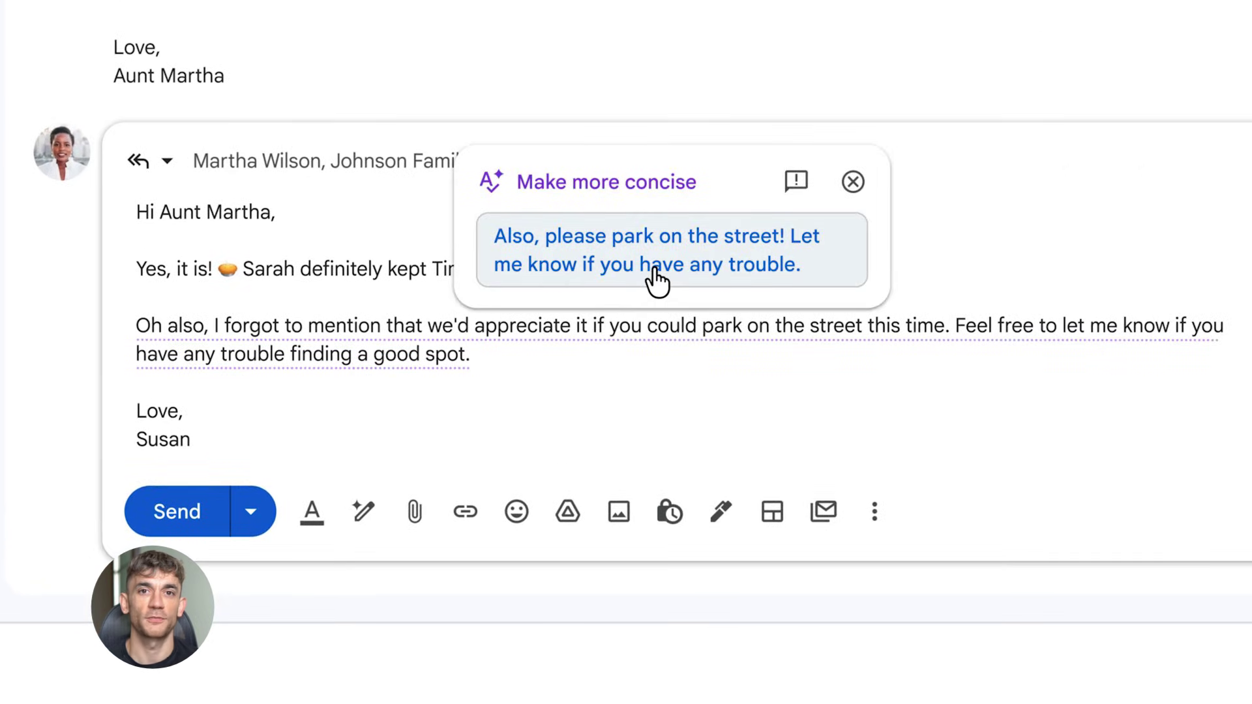
{"action": "left_click", "coordinate": [655, 280]}
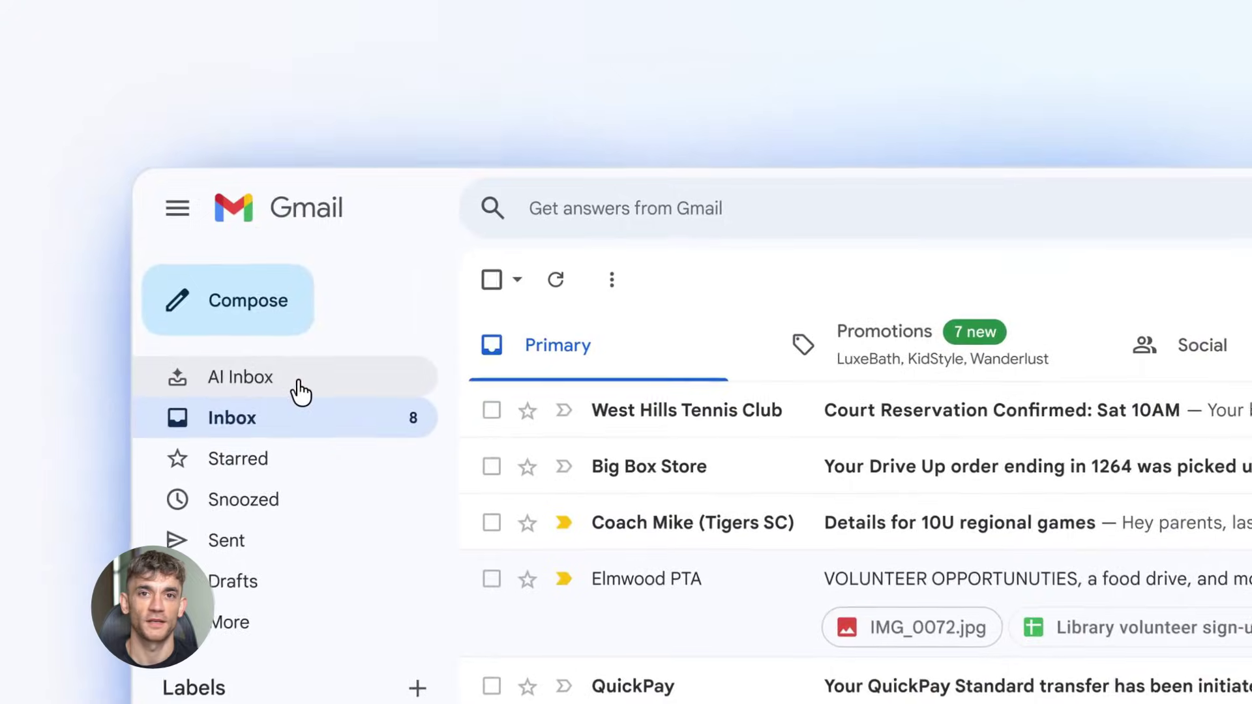
Return to the AI Inbox summary and restart Aunt Martha's suggested reply with a new paragraph.
{"action": "left_click", "coordinate": [299, 391]}
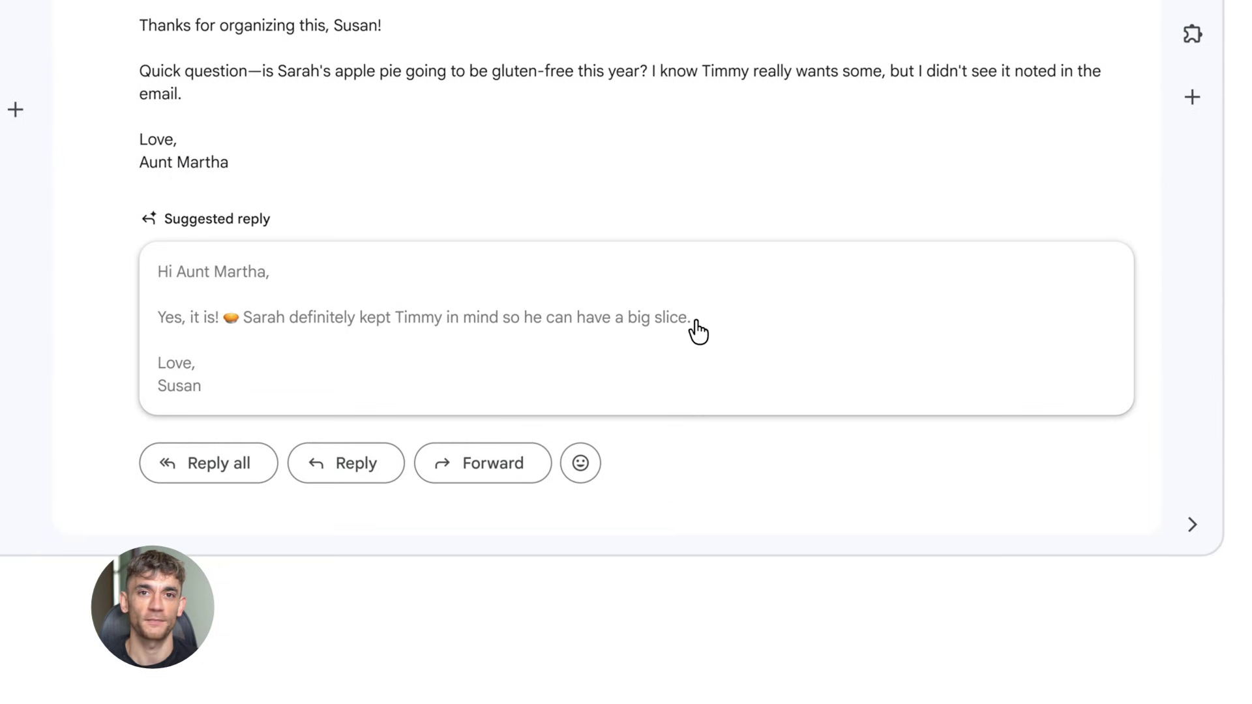
{"action": "left_click", "coordinate": [697, 332]}
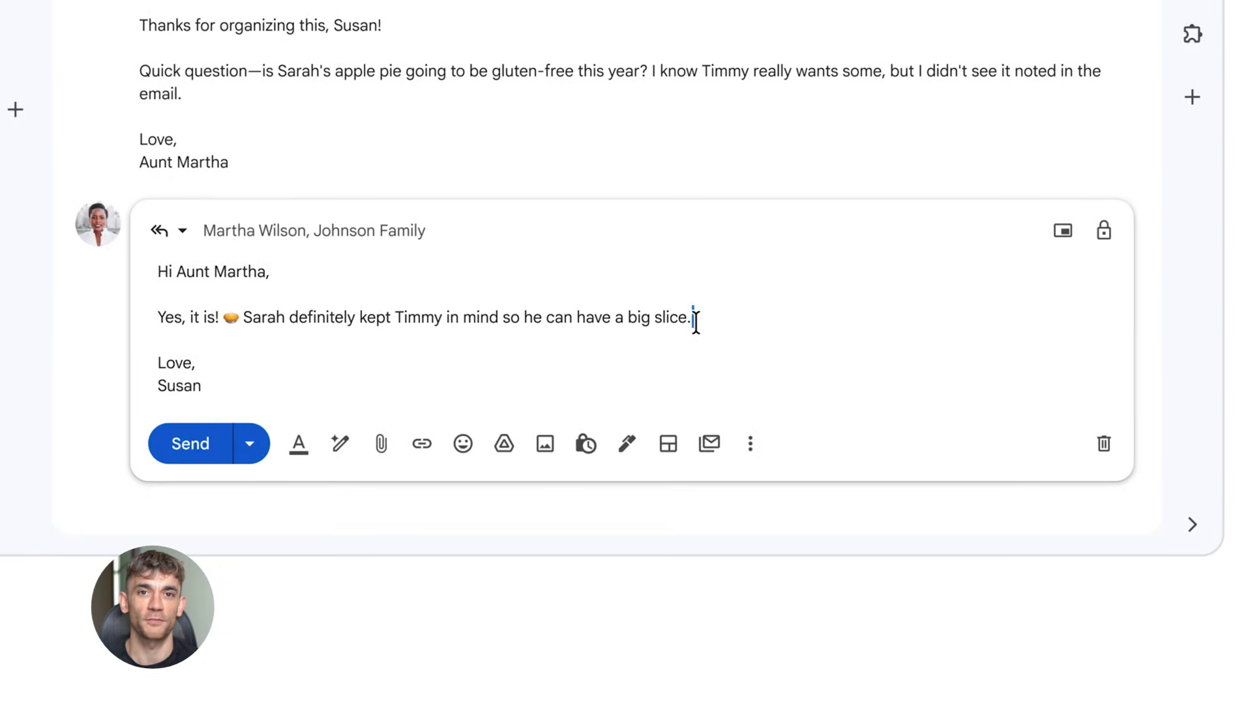
{"action": "key", "text": "Return"}
{"action": "key", "text": "Return"}
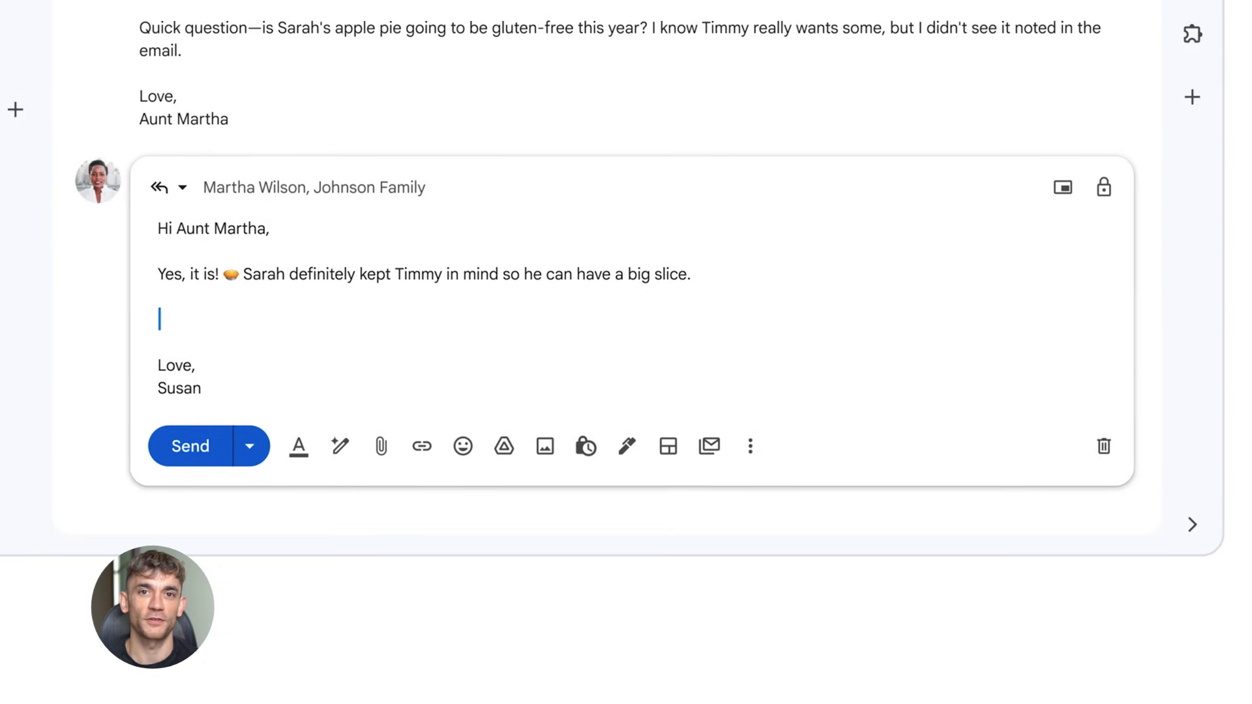
{"action": "type", "text": "Oh"}
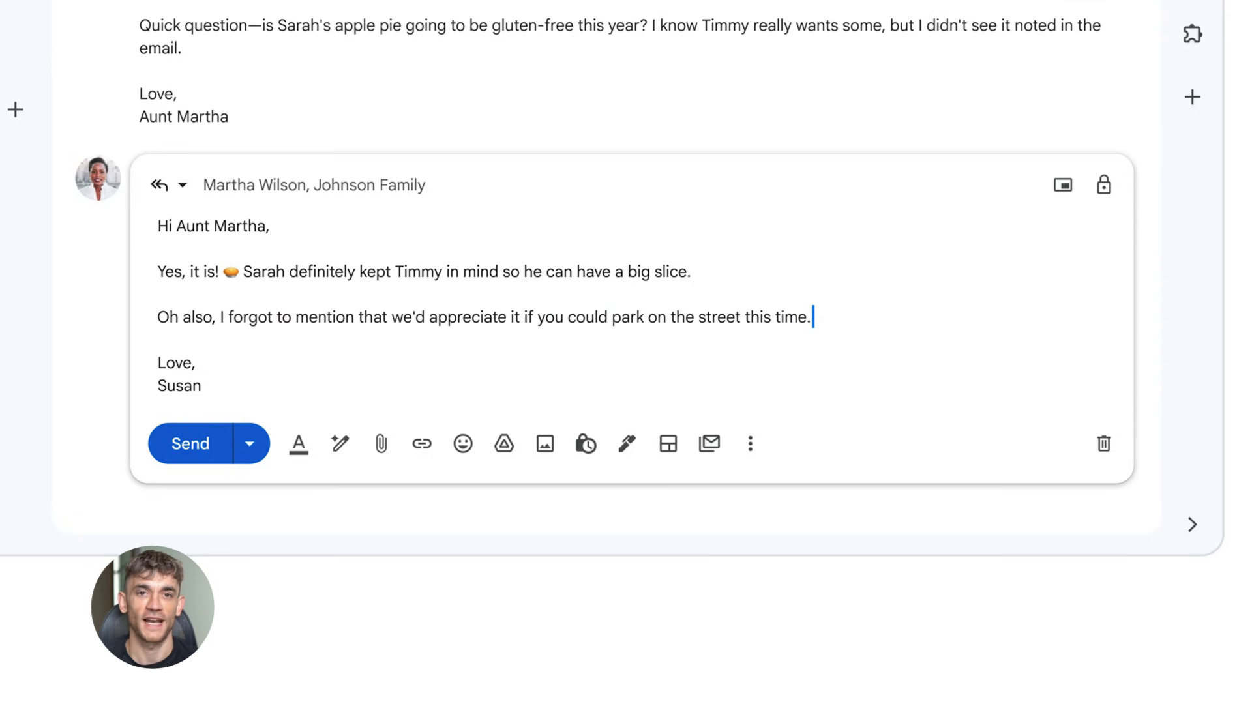
{"action": "type", "text": " if you have any trouble finding"}
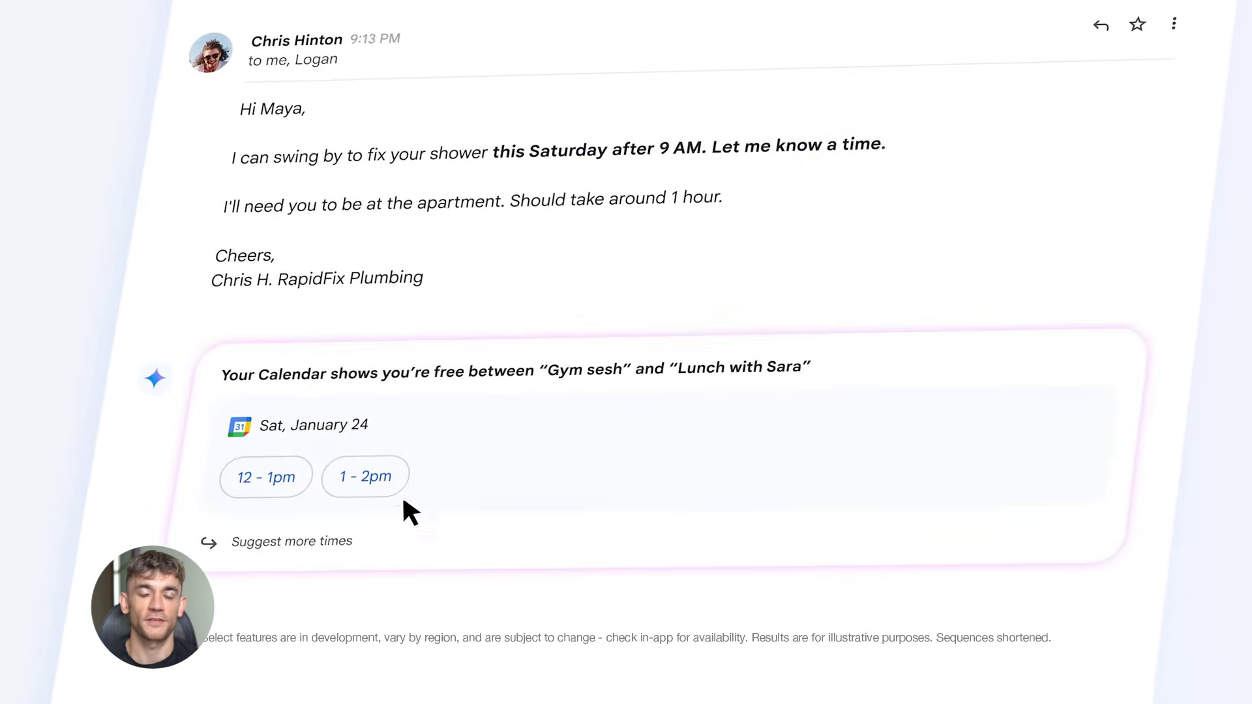
Add the Saturday slot to the calendar and insert free 21–22 October times into Roger's reply.
{"action": "left_click", "coordinate": [389, 487]}
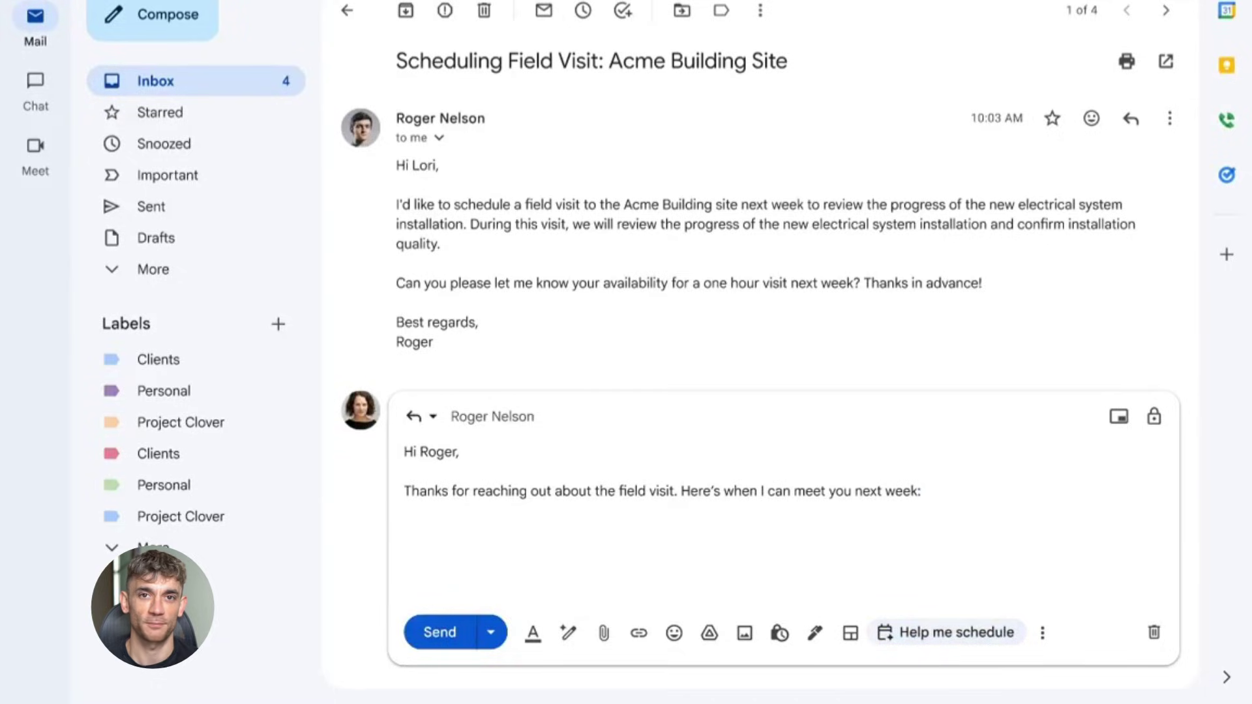
{"action": "left_click", "coordinate": [951, 634]}
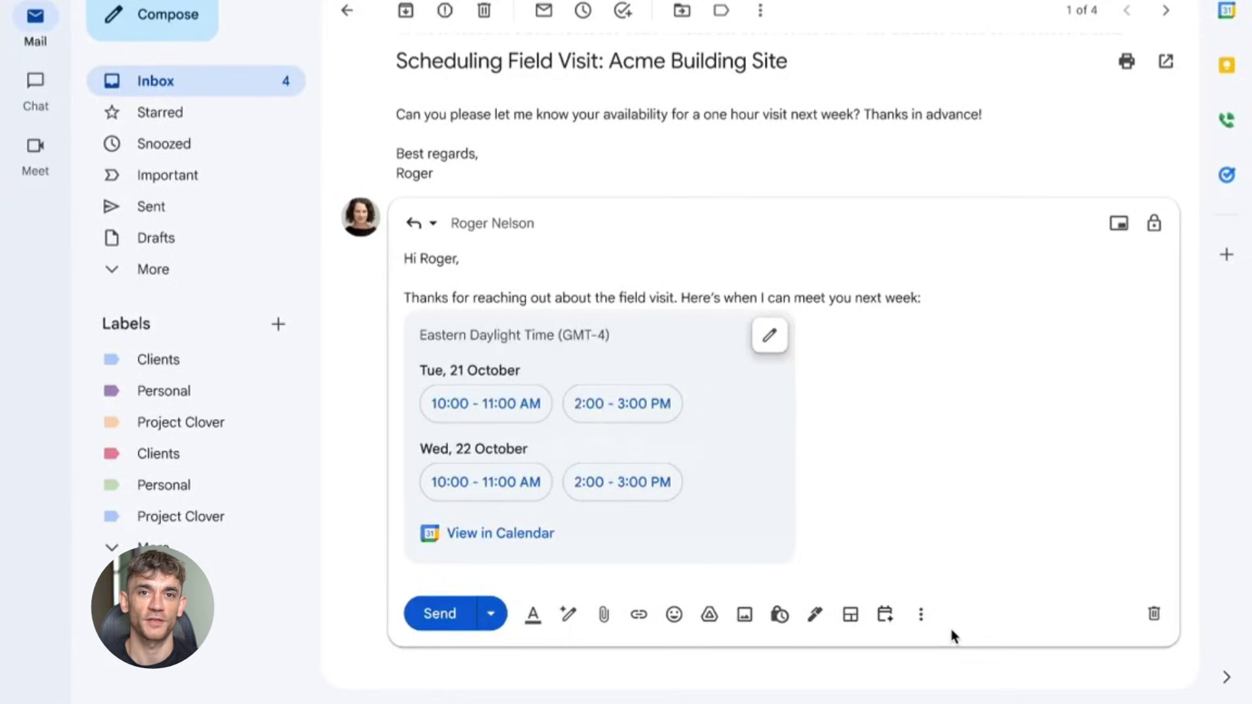
{"action": "type", "text": "Request"}
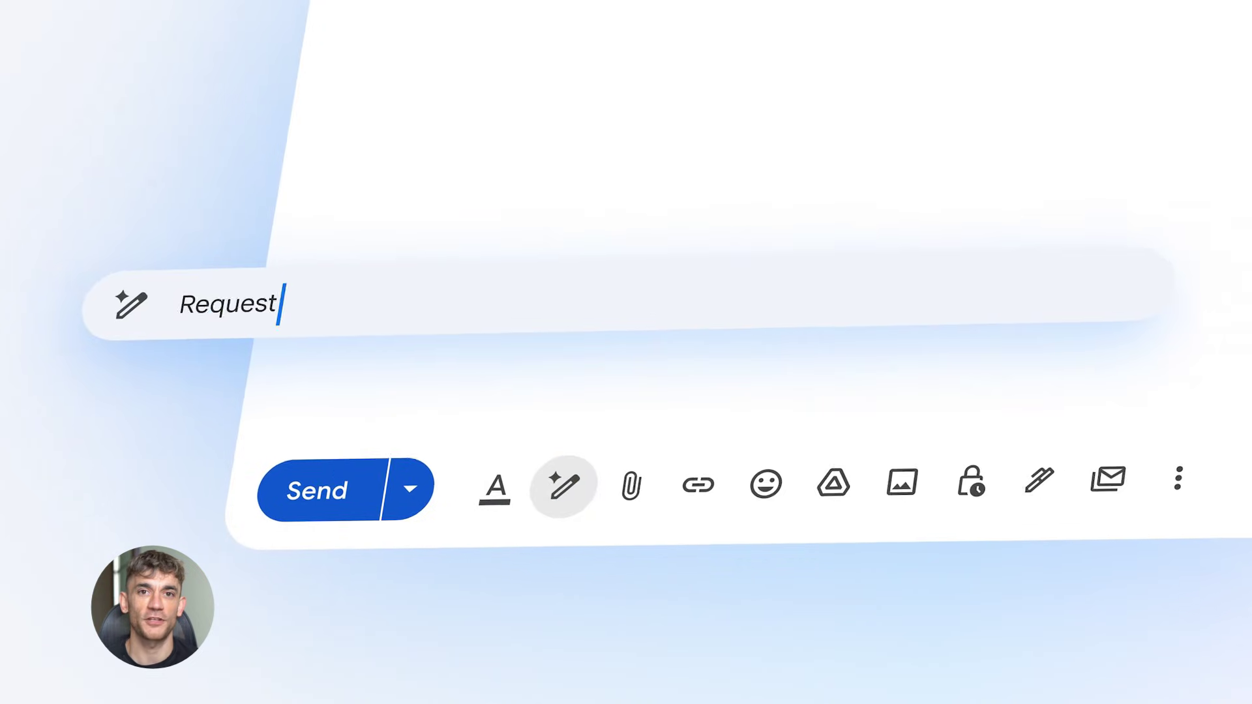
{"action": "type", "text": " a refund for my planter that arrived cracked down the side"}
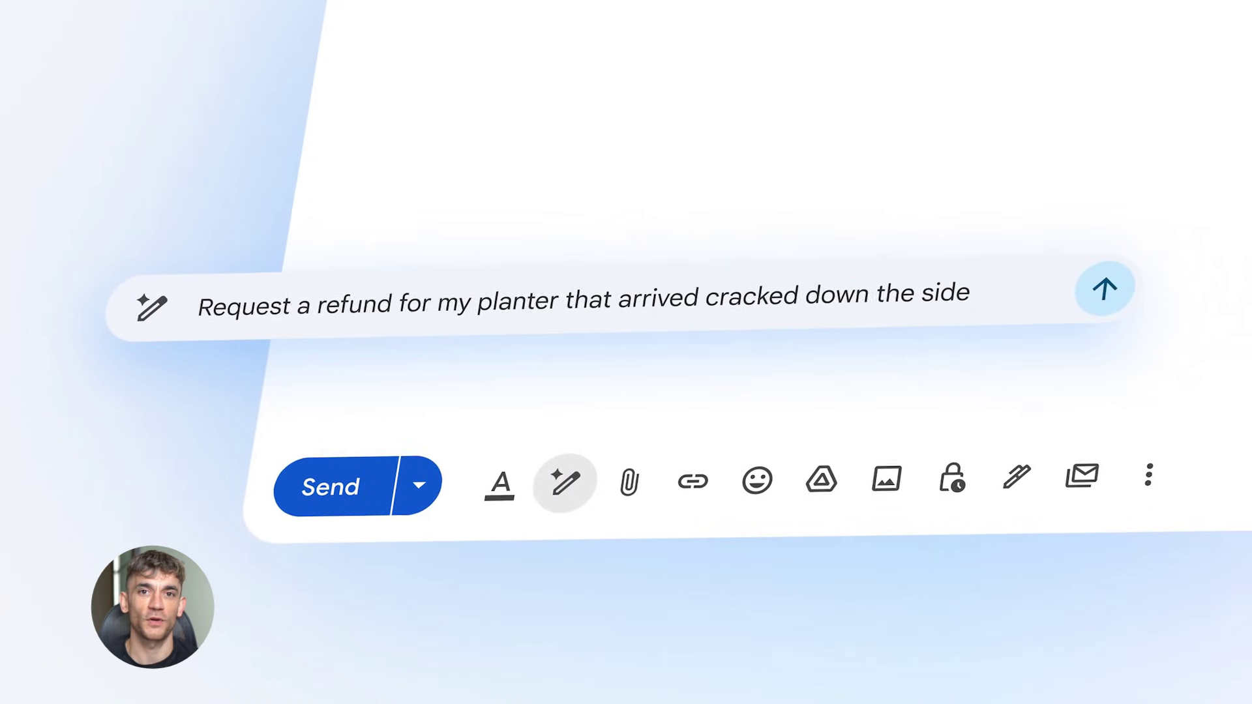
Submit the Help me write prompt asking for a refund on the cracked planter.
{"action": "key", "text": "Return"}
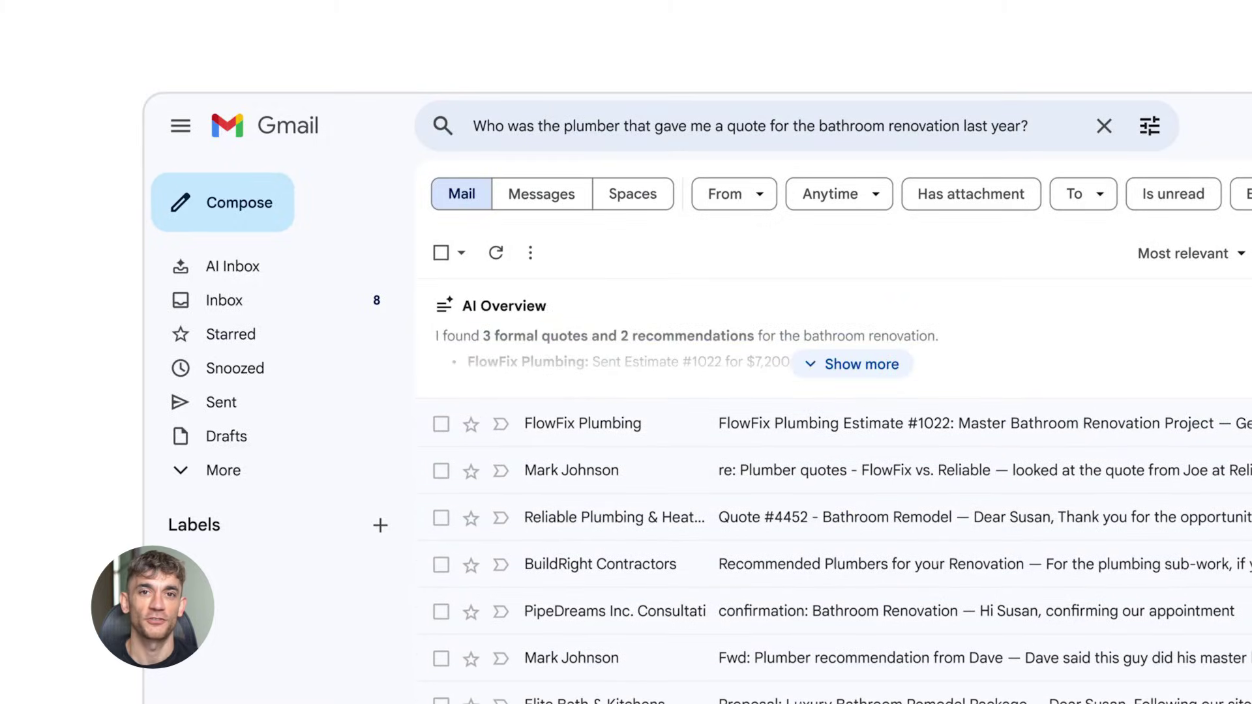
Use Show more on the AI Overview to reveal all three plumber quotes and recommendations.
{"action": "left_click", "coordinate": [887, 377]}
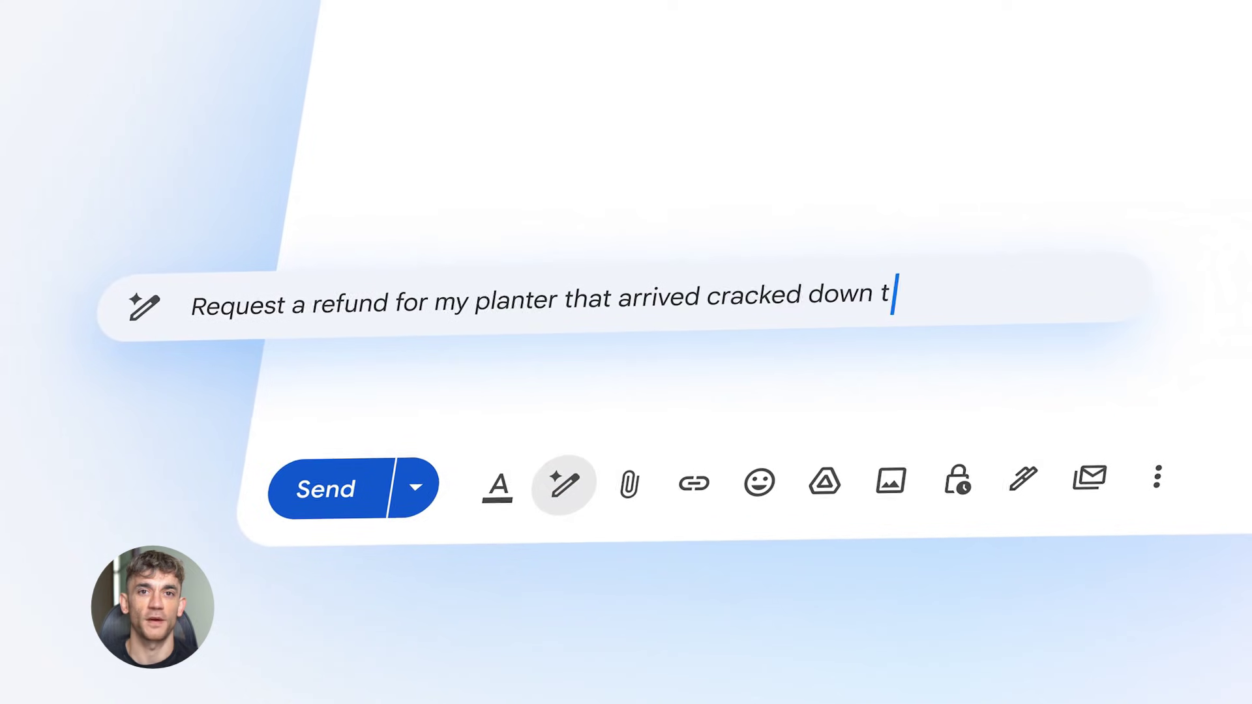
{"action": "type", "text": "he side"}
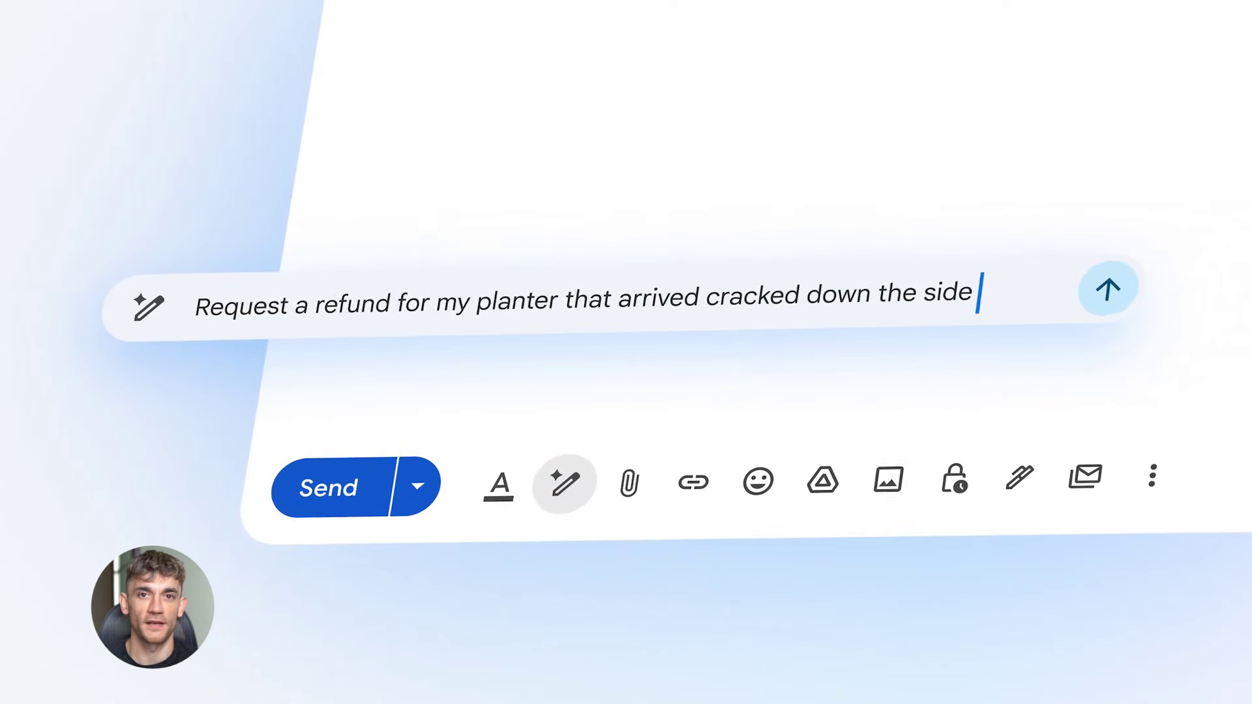
Generate the Glaze & Co planter refund email and make its closing question firmer but polite.
{"action": "key", "text": "Return"}
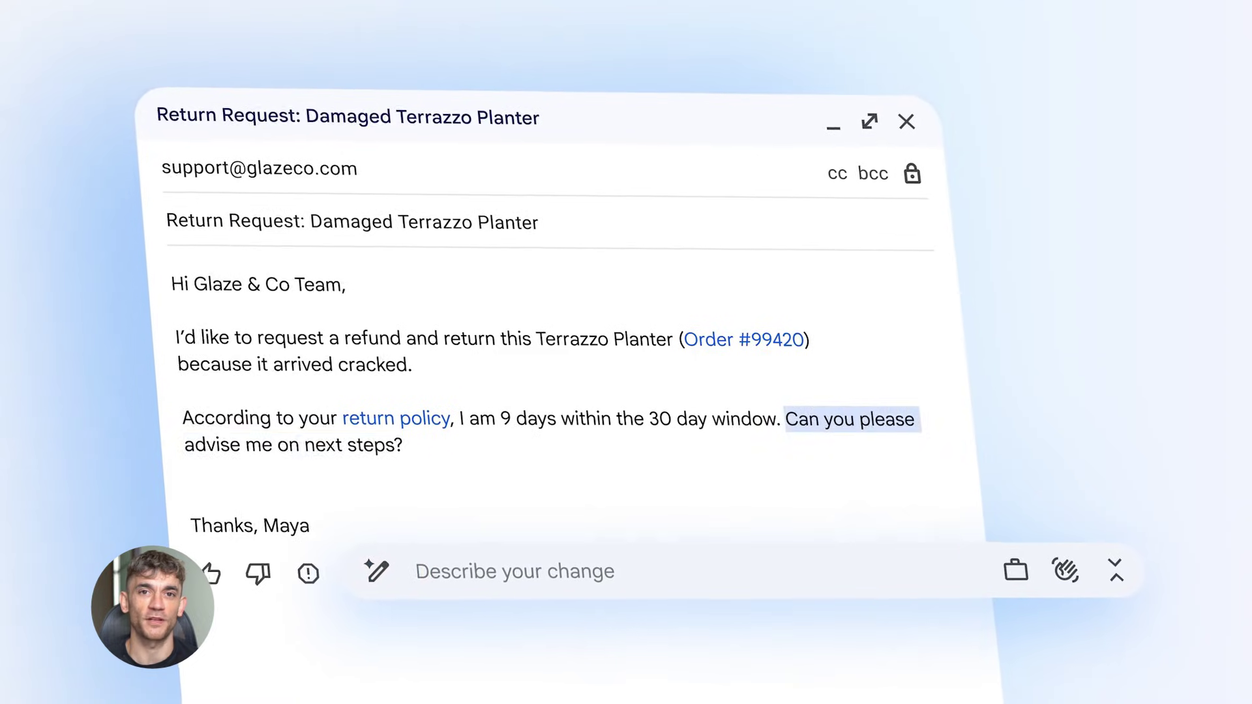
{"action": "type", "text": "Make this more firm but still polite"}
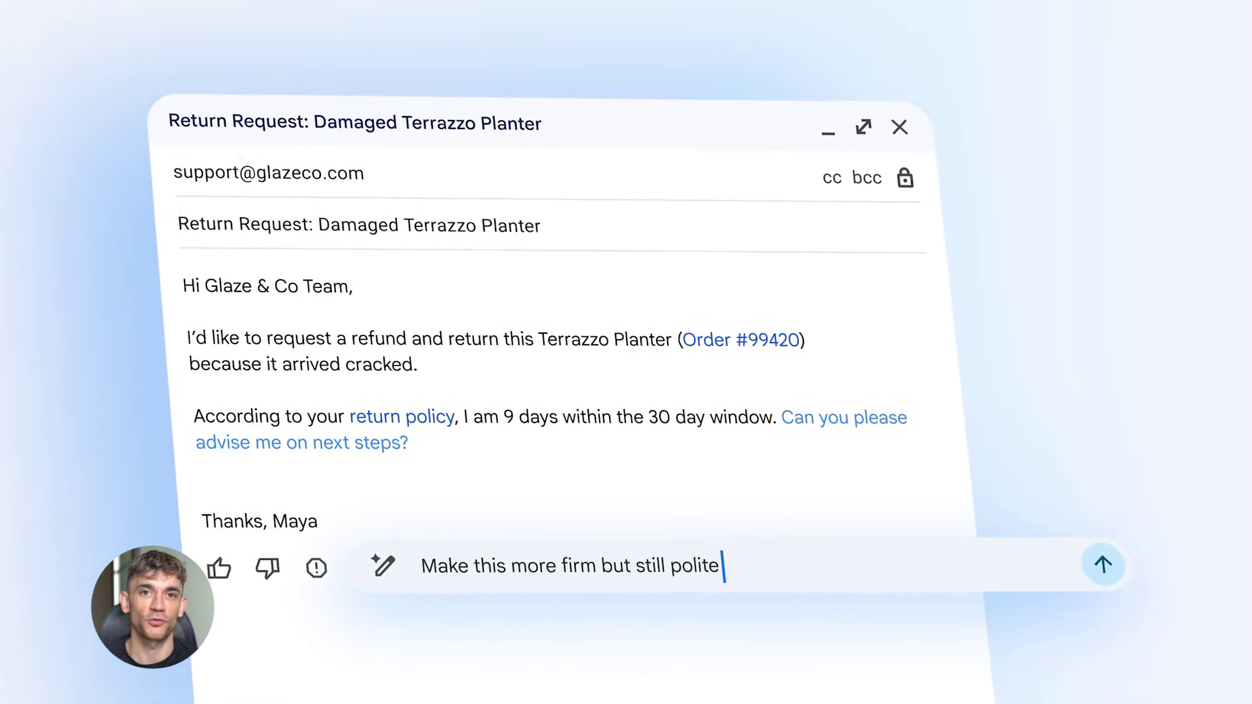
{"action": "key", "text": "Return"}
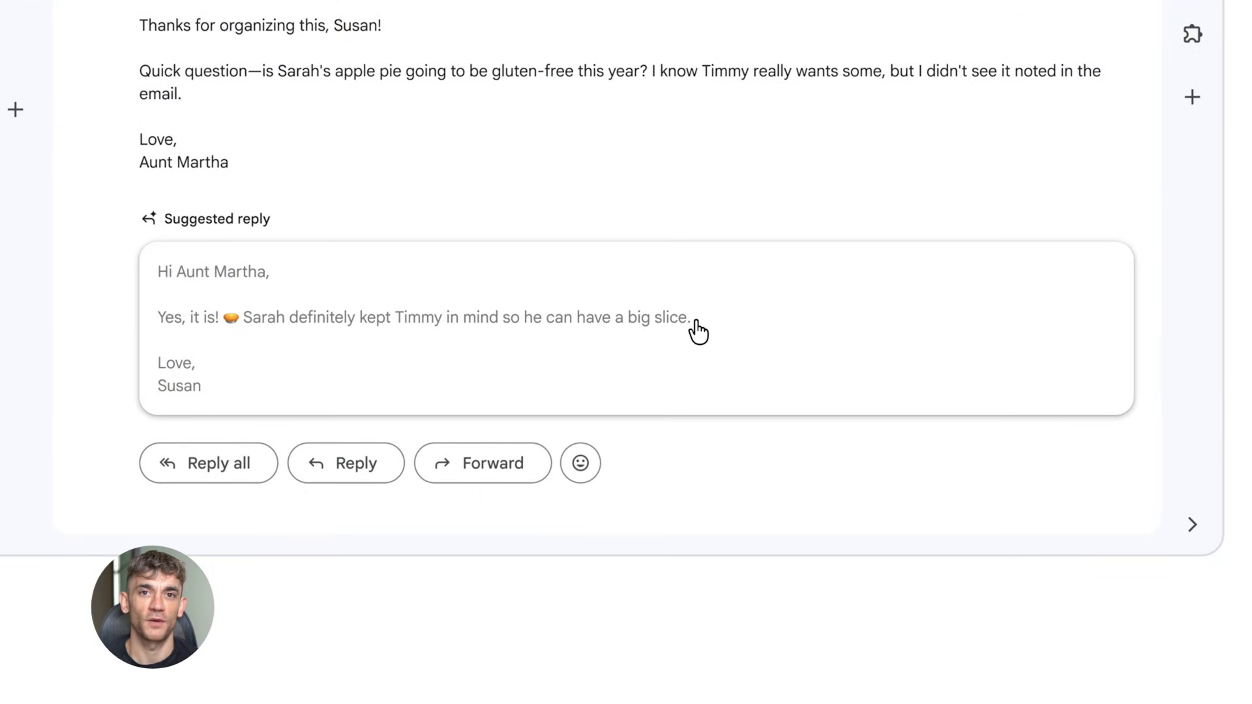
Start Aunt Martha's reply from the suggested answer and accept the concise street-parking paragraph.
{"action": "left_click", "coordinate": [697, 332]}
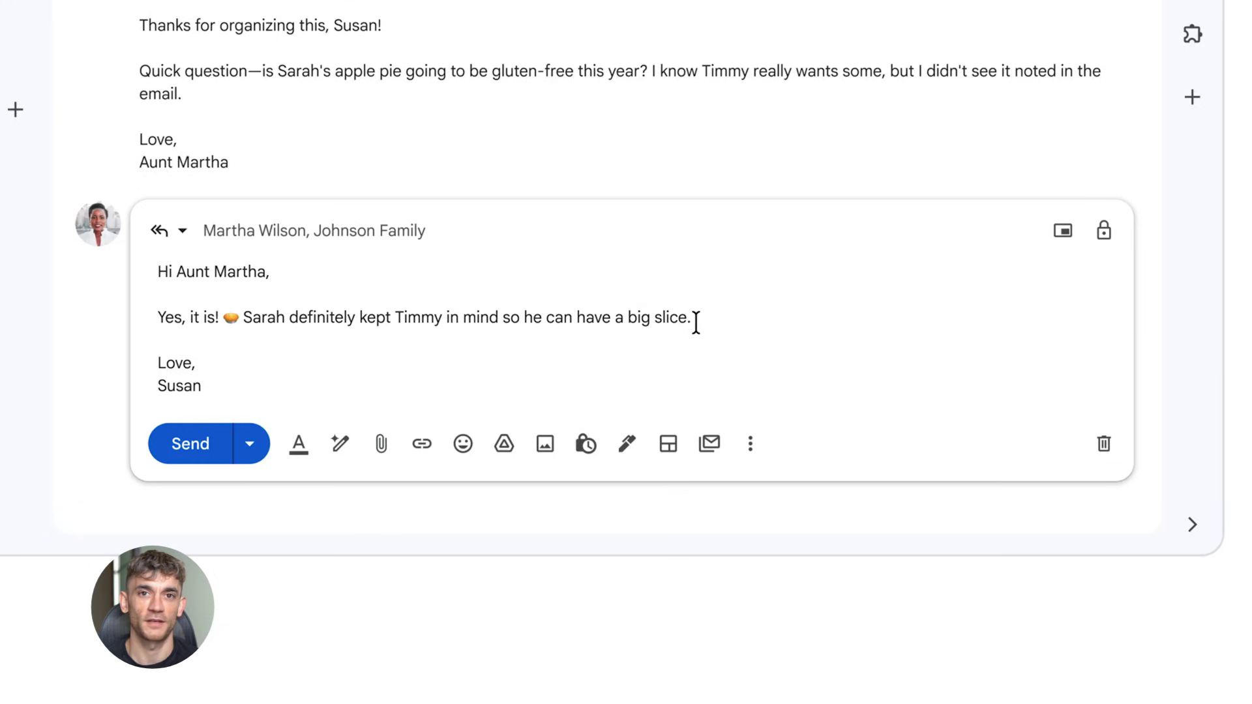
{"action": "key", "text": "Return"}
{"action": "key", "text": "Return"}
{"action": "type", "text": "Oh"}
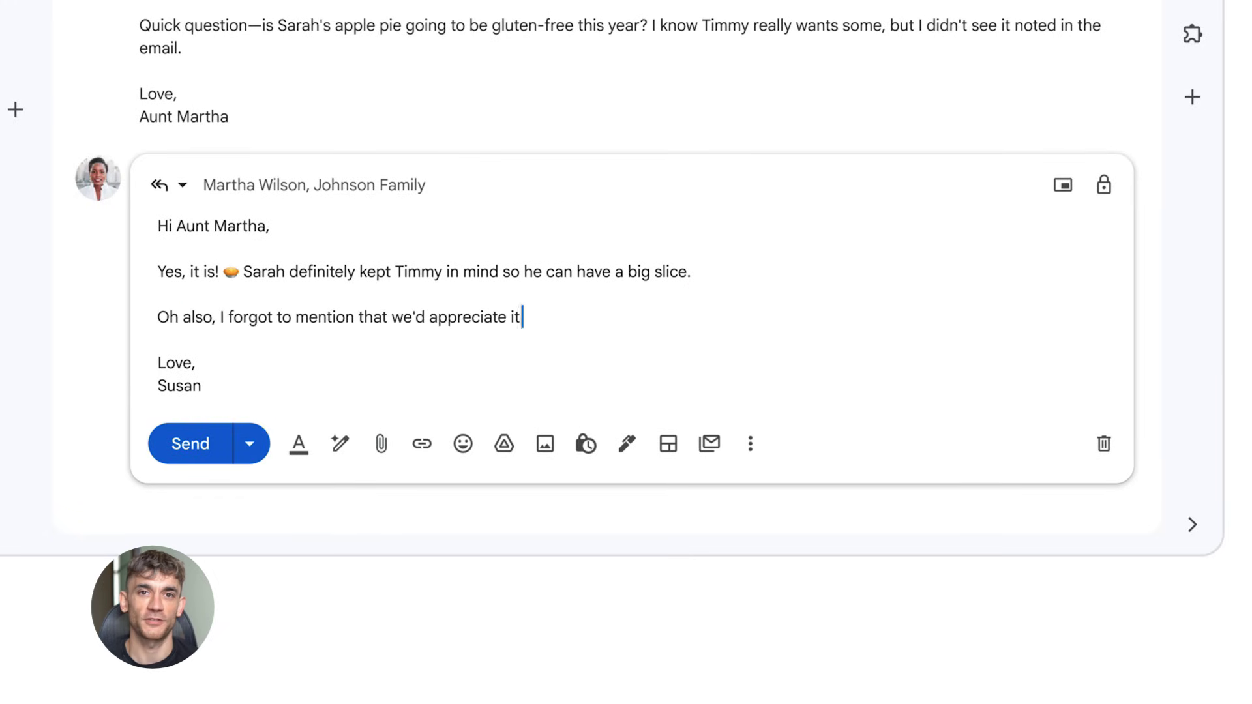
{"action": "type", "text": " you have any trouble finding a good spot."}
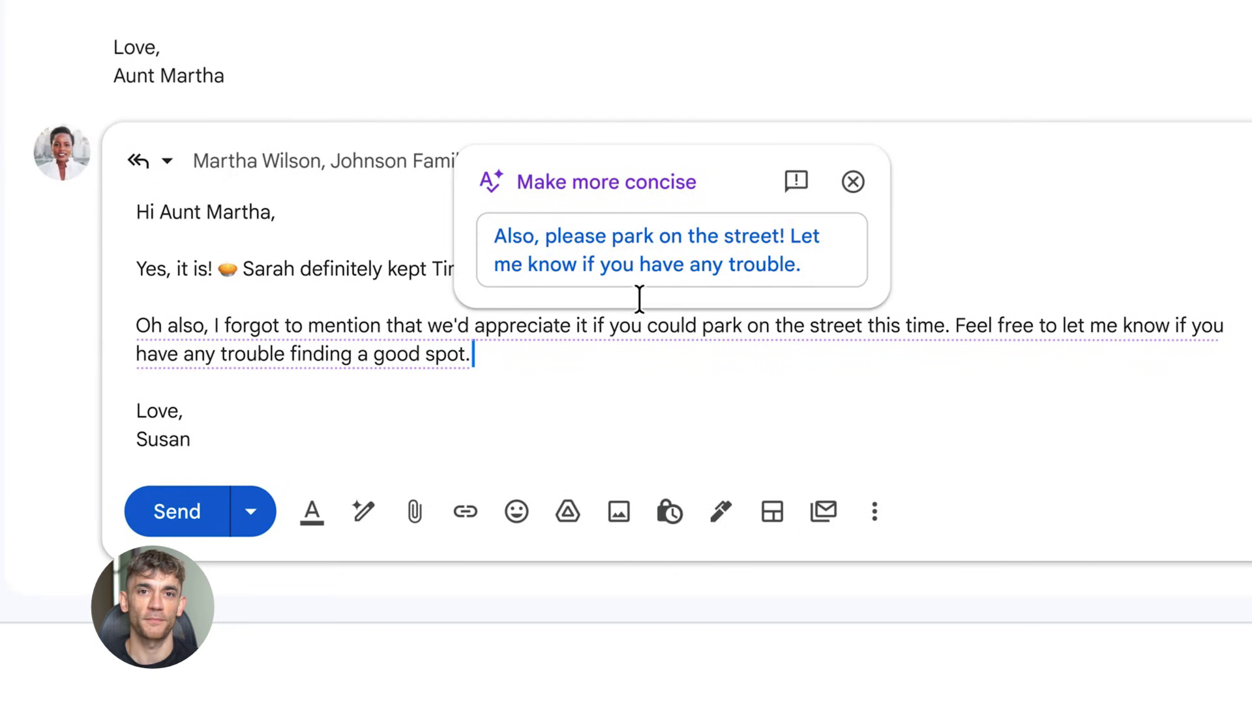
{"action": "left_click", "coordinate": [655, 282]}
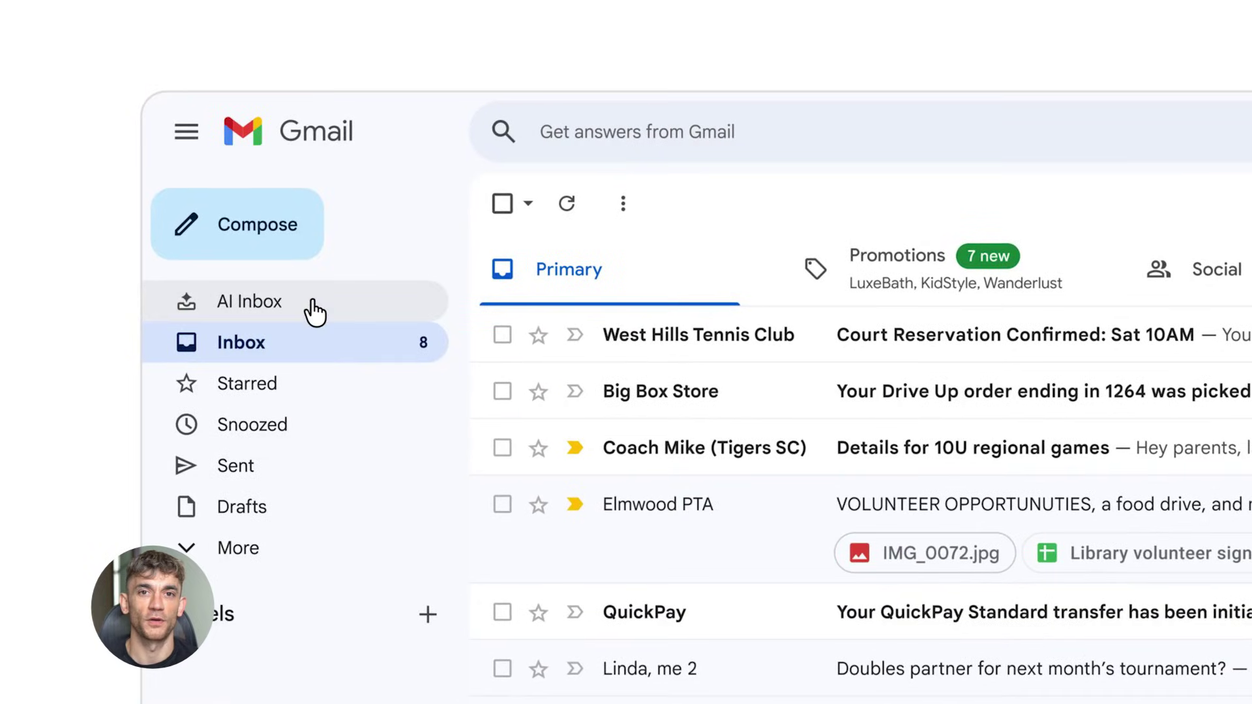
Review the AI Inbox to-dos and catch-up topics, then open 'Family Gathering Update!'.
{"action": "left_click", "coordinate": [314, 312]}
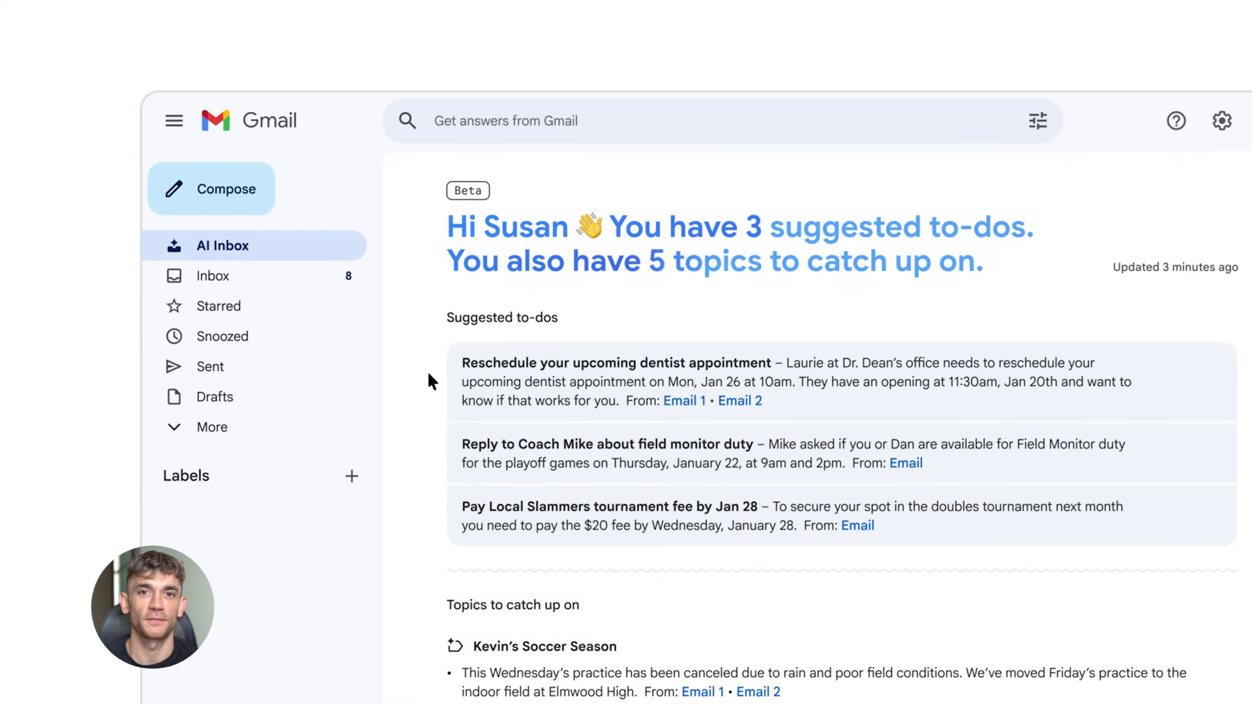
{"action": "scroll", "coordinate": [435, 512], "scroll_direction": "down", "scroll_amount": 5}
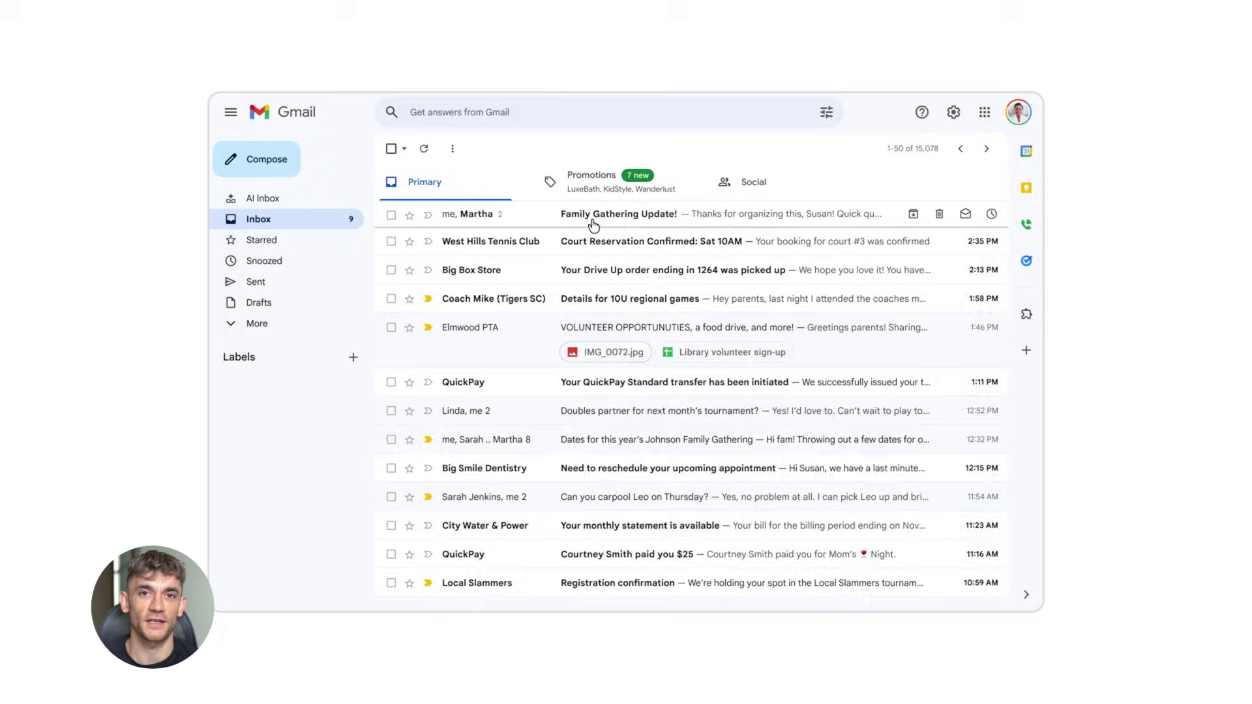
{"action": "left_click", "coordinate": [591, 221]}
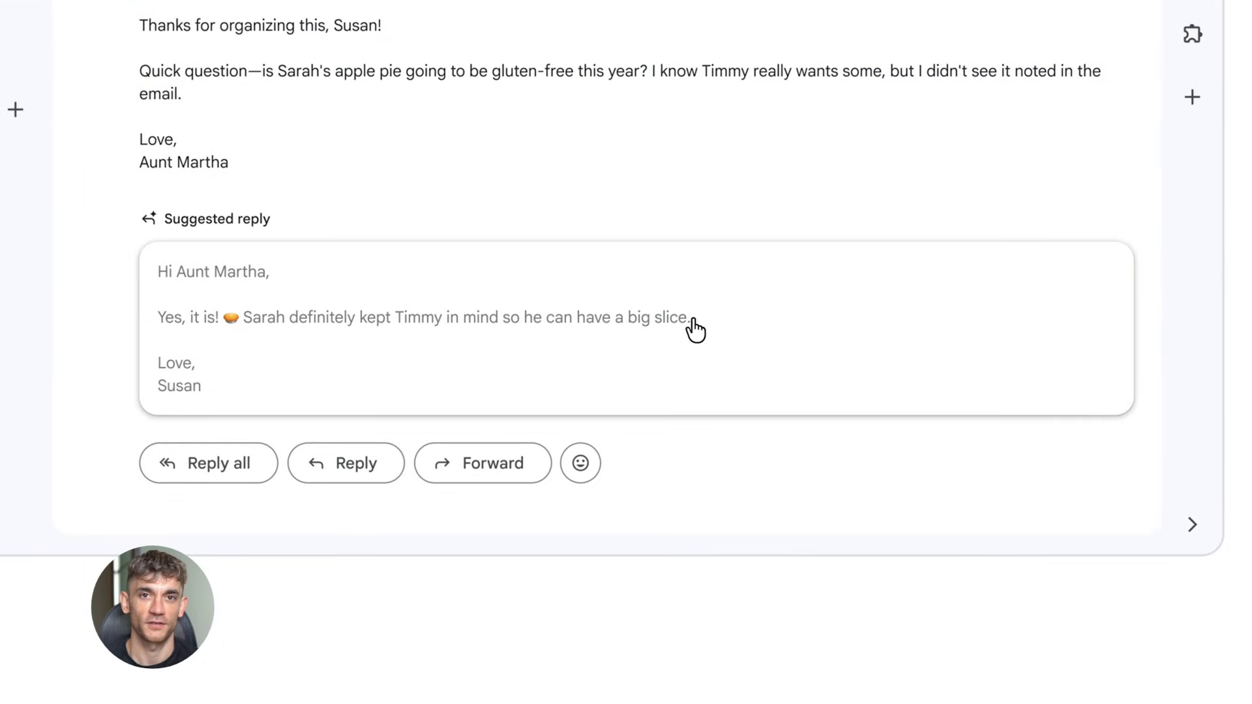
Draft Aunt Martha's suggested reply and replace the parking paragraph with its concise rewrite.
{"action": "left_click", "coordinate": [697, 332]}
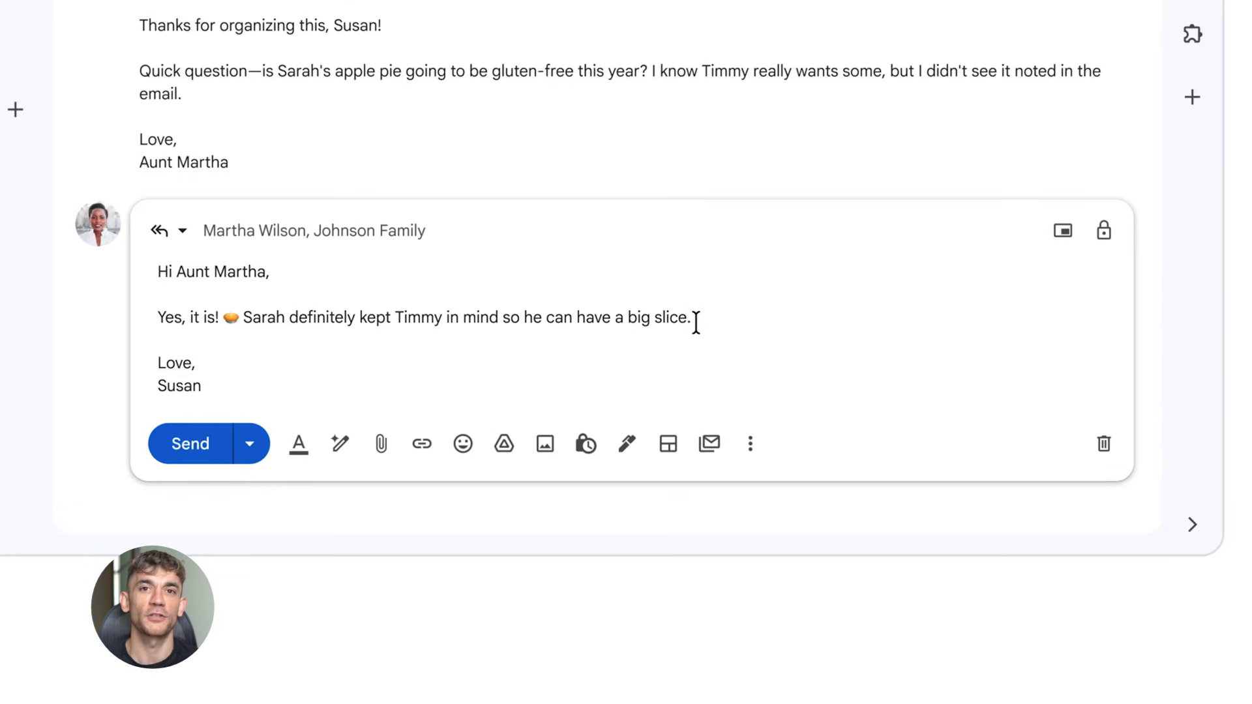
{"action": "key", "text": "Return"}
{"action": "type", "text": "Oh also, I forgot to mention that we'd appreciate it if you could park on the street this time. Feel free to"}
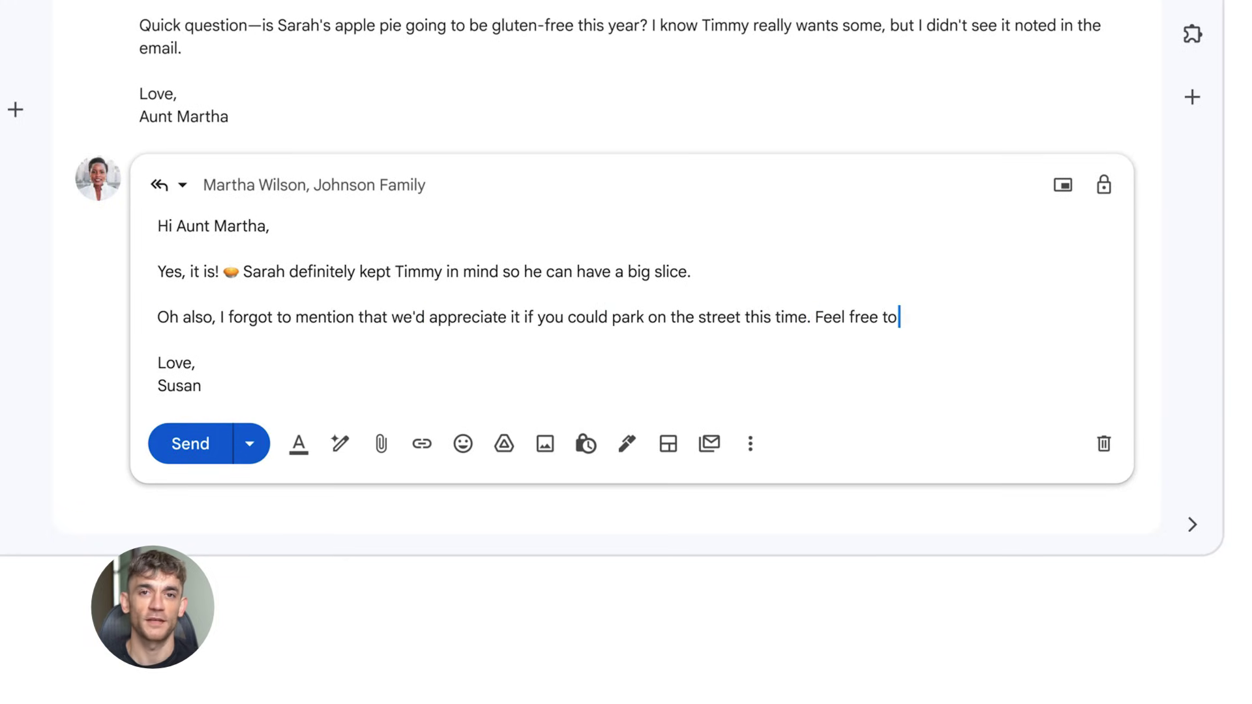
{"action": "type", "text": "let me know if you have any trouble finding a good spot."}
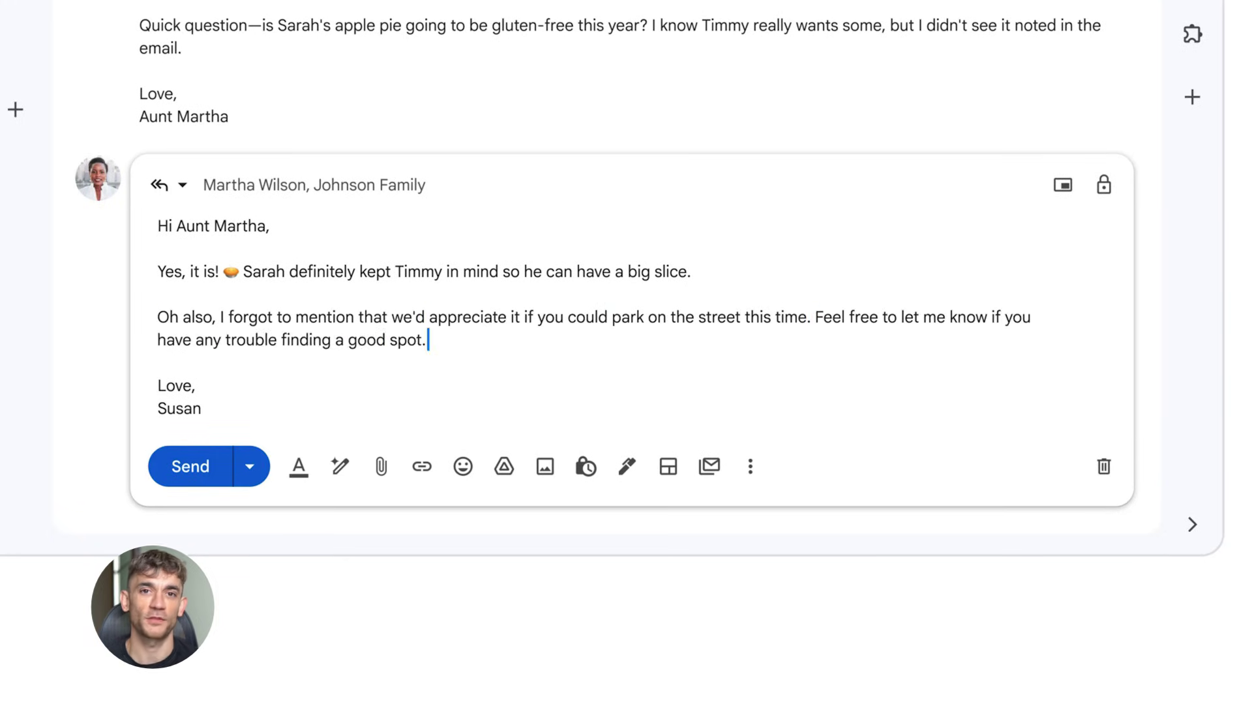
{"action": "left_click", "coordinate": [606, 326]}
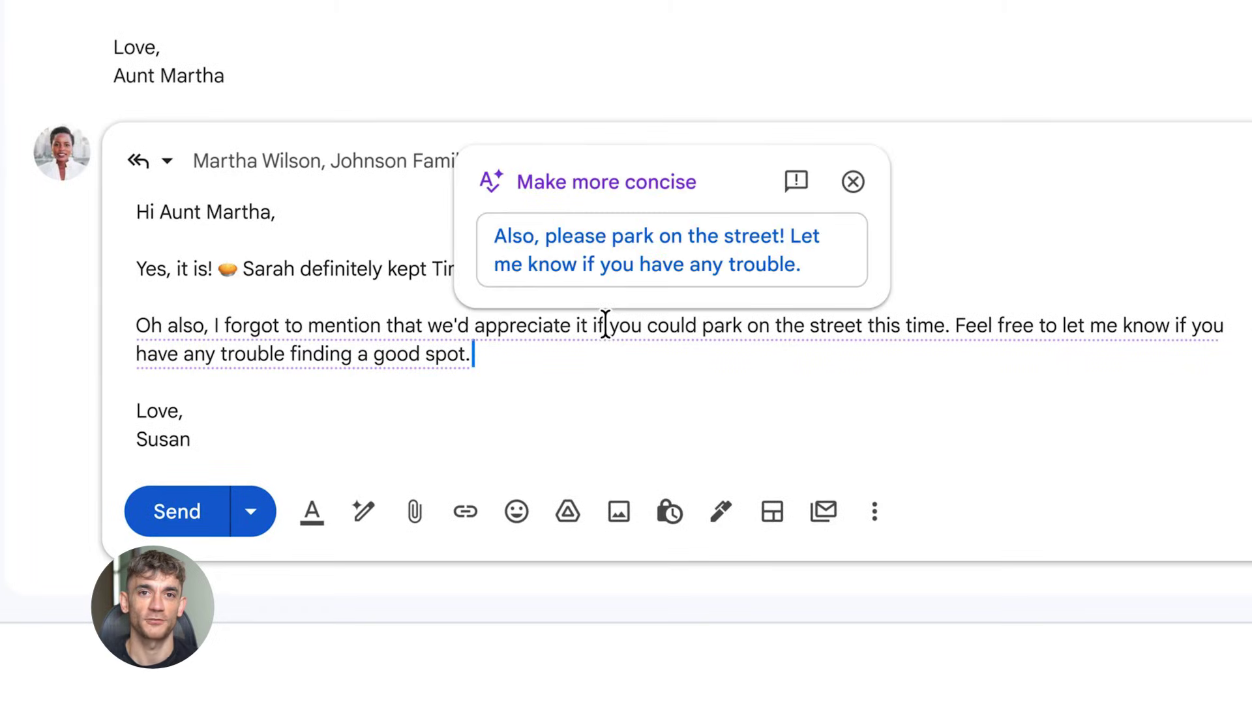
{"action": "left_click", "coordinate": [656, 281]}
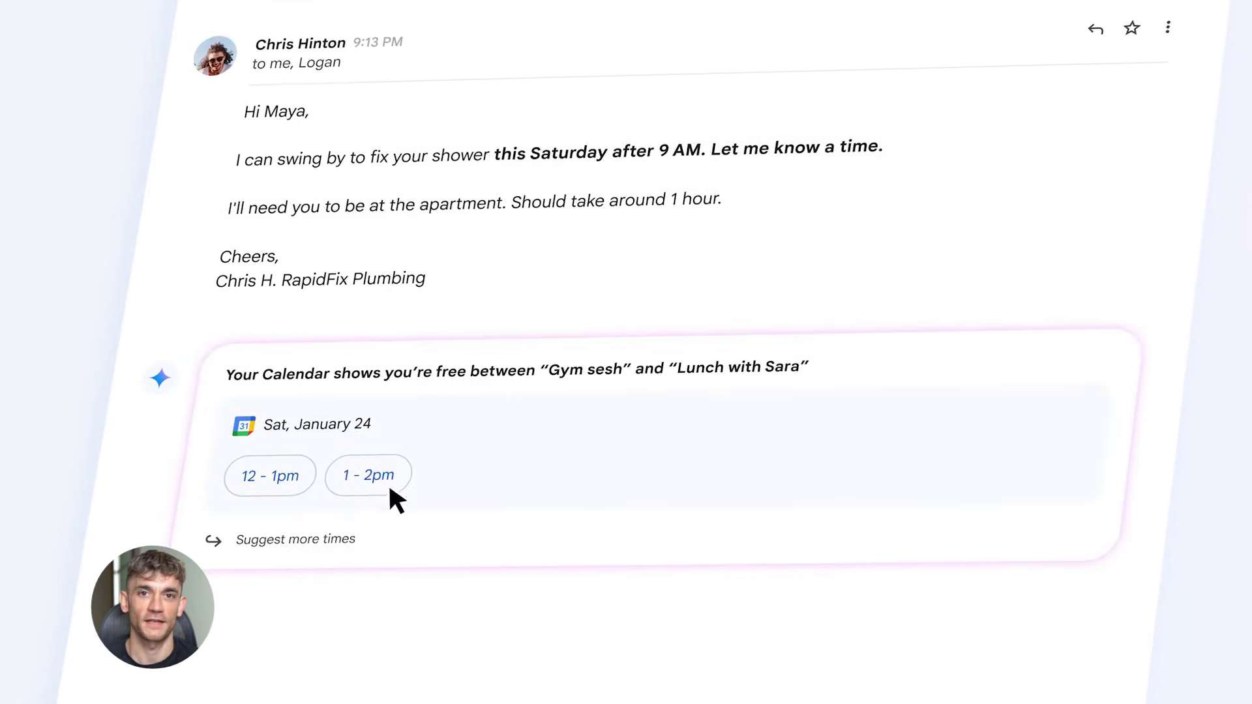
Book the shower repair visit for Saturday, January 24, 1–2pm via the suggested time chip.
{"action": "left_click", "coordinate": [388, 482]}
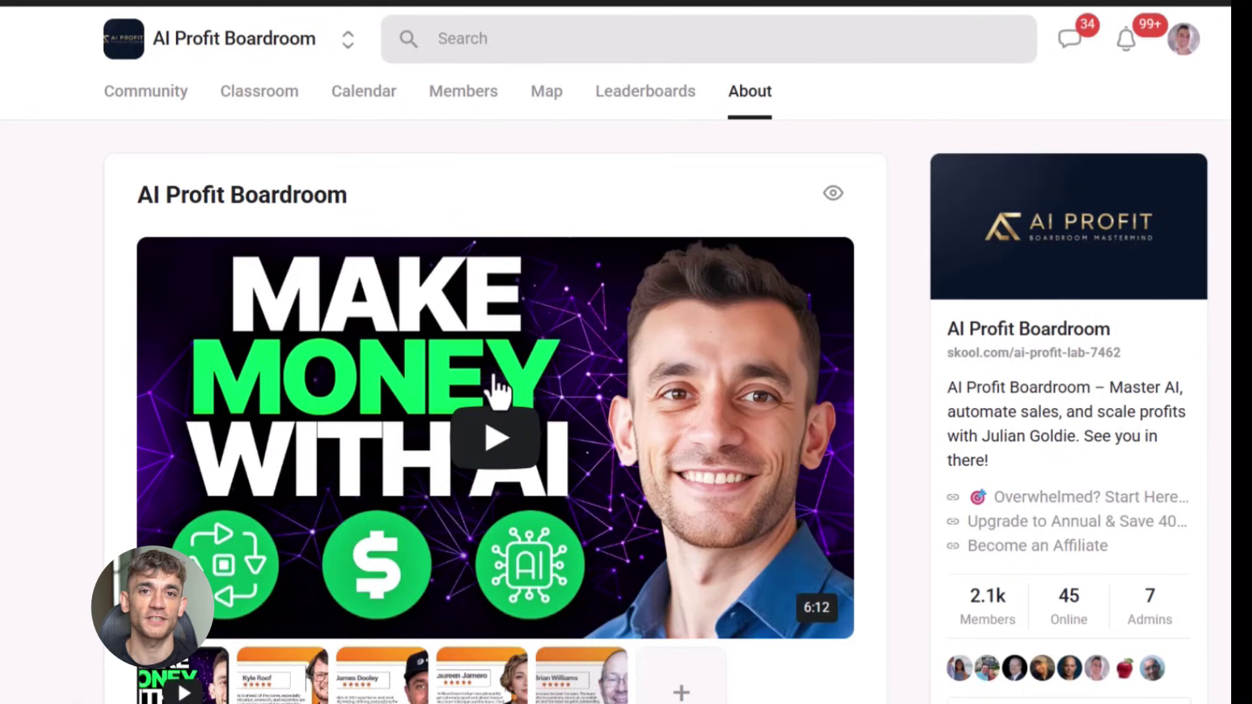
{"action": "scroll", "coordinate": [496, 391], "scroll_direction": "down", "scroll_amount": 1}
{"action": "scroll", "coordinate": [489, 382], "scroll_direction": "down", "scroll_amount": 3}
{"action": "scroll", "coordinate": [787, 416], "scroll_direction": "down", "scroll_amount": 2}
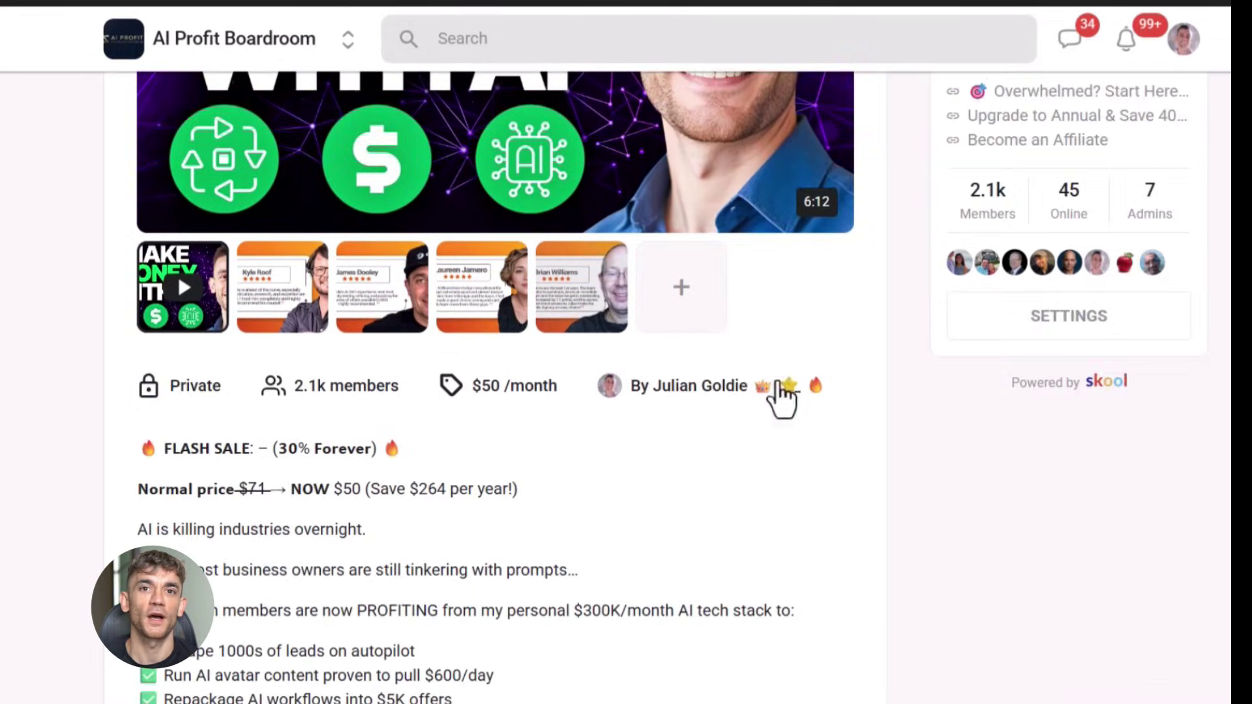
{"action": "scroll", "coordinate": [637, 447], "scroll_direction": "down", "scroll_amount": 4}
{"action": "scroll", "coordinate": [573, 405], "scroll_direction": "down", "scroll_amount": 2}
{"action": "scroll", "coordinate": [556, 392], "scroll_direction": "up", "scroll_amount": 3}
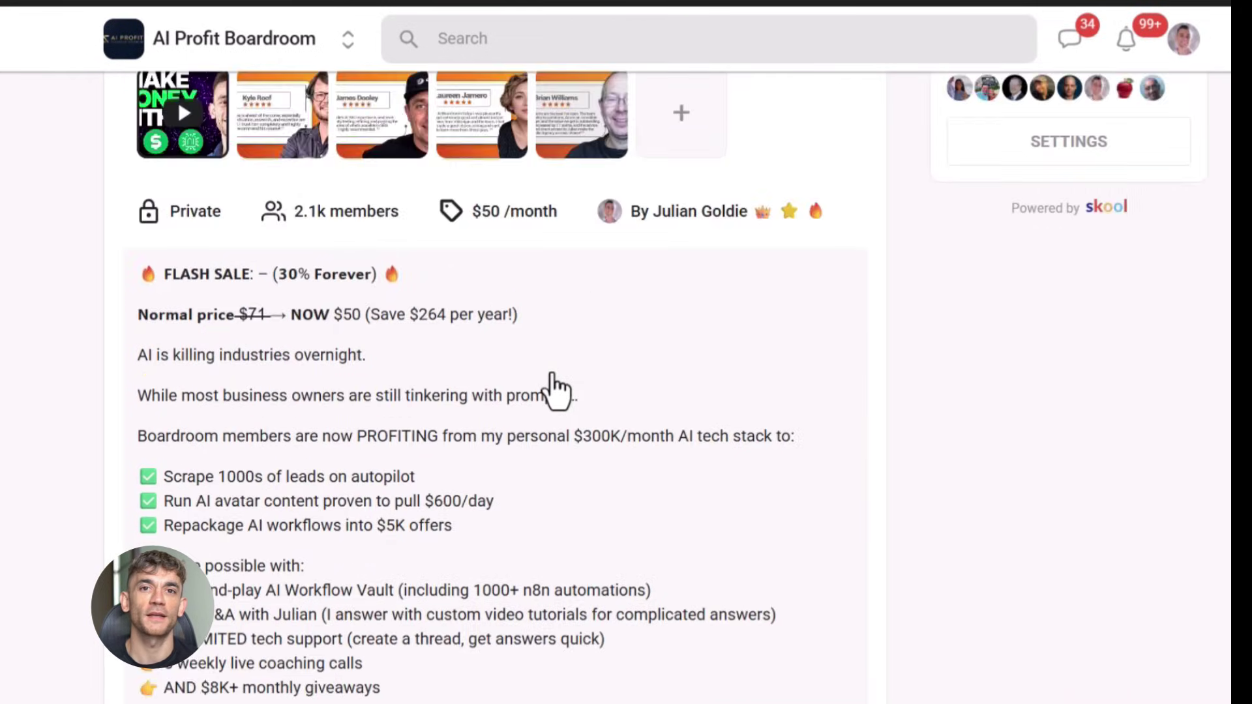
{"action": "scroll", "coordinate": [556, 390], "scroll_direction": "up", "scroll_amount": 3}
{"action": "scroll", "coordinate": [554, 387], "scroll_direction": "up", "scroll_amount": 3}
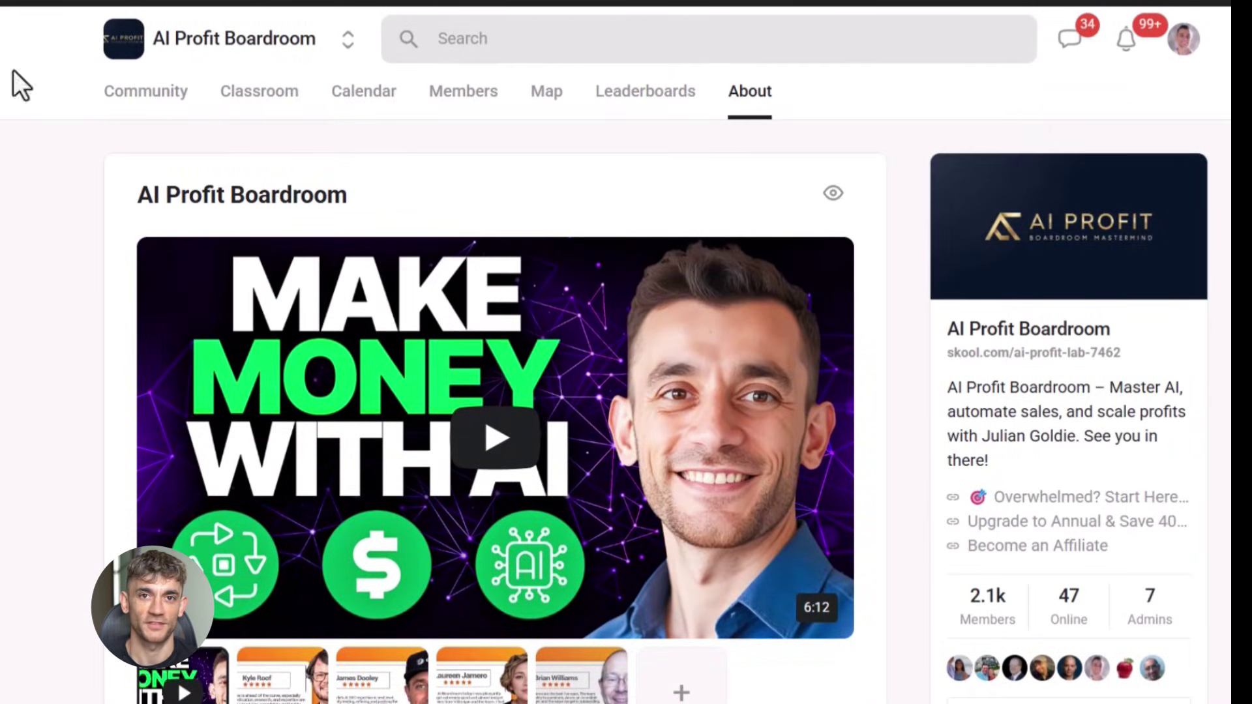
Switch from the AI Profit Boardroom About page to its Community feed.
{"action": "left_click", "coordinate": [137, 96]}
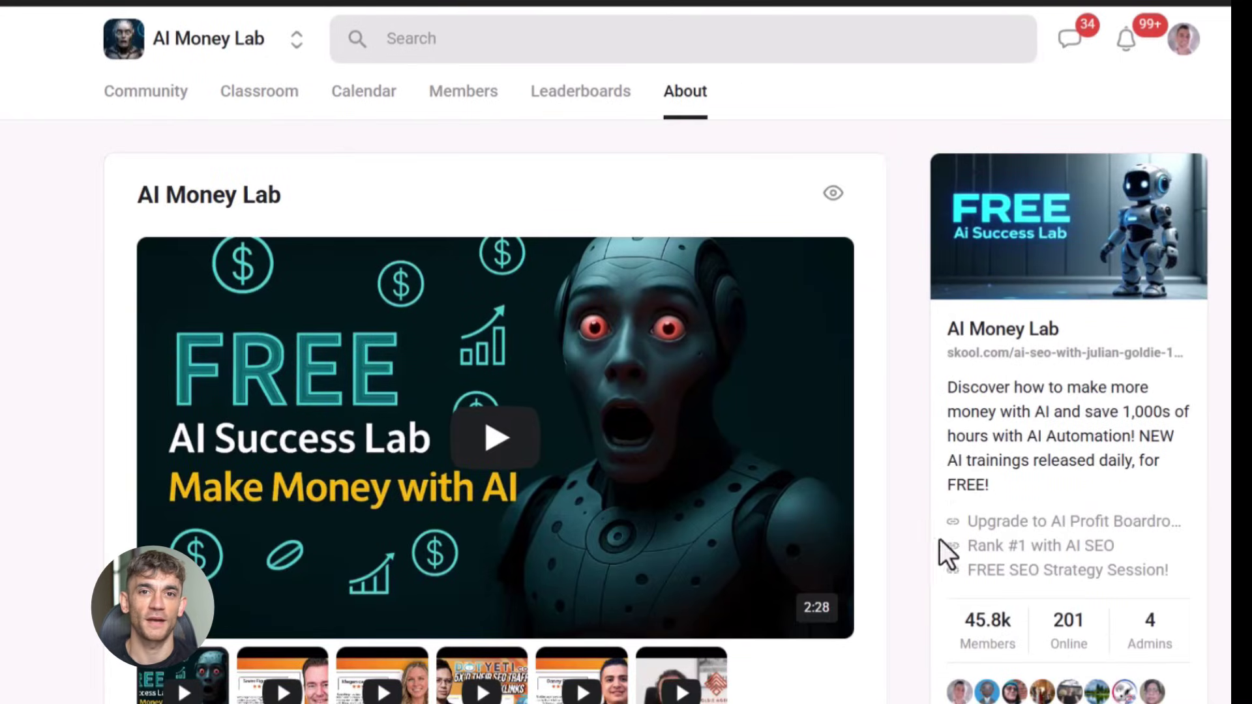
{"action": "scroll", "coordinate": [945, 554], "scroll_direction": "down", "scroll_amount": 1}
{"action": "scroll", "coordinate": [691, 471], "scroll_direction": "down", "scroll_amount": 2}
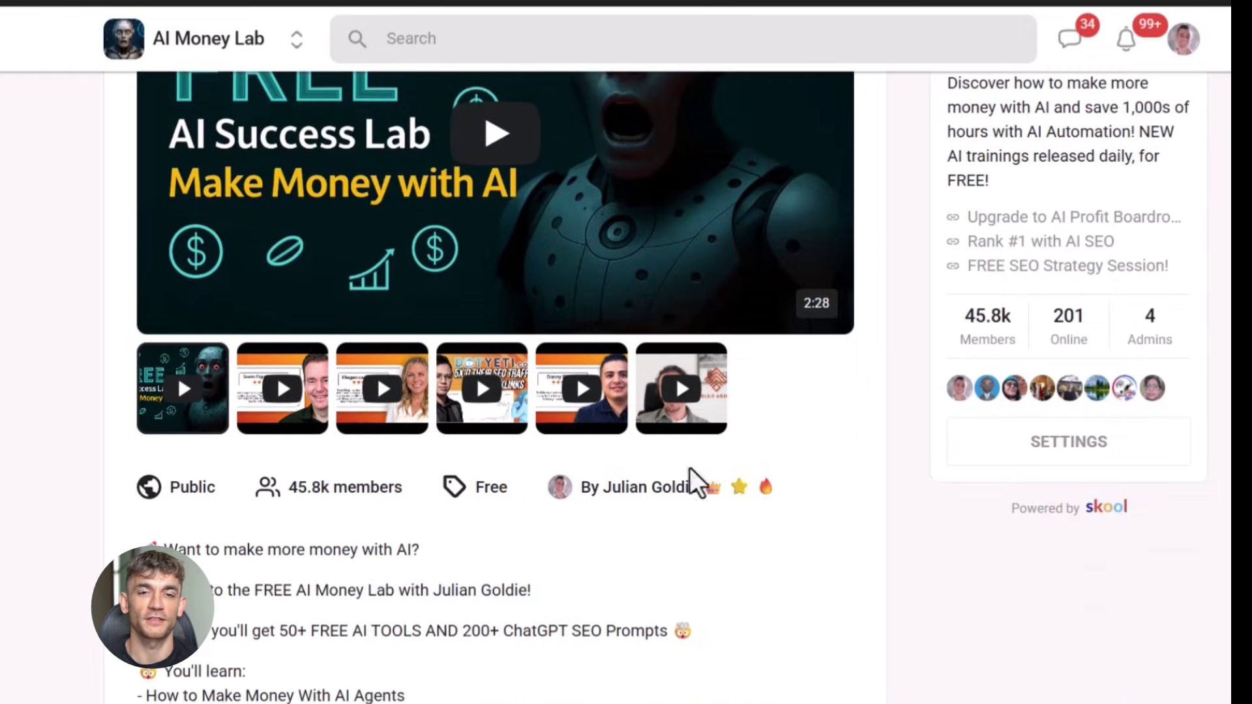
{"action": "scroll", "coordinate": [459, 511], "scroll_direction": "down", "scroll_amount": 1}
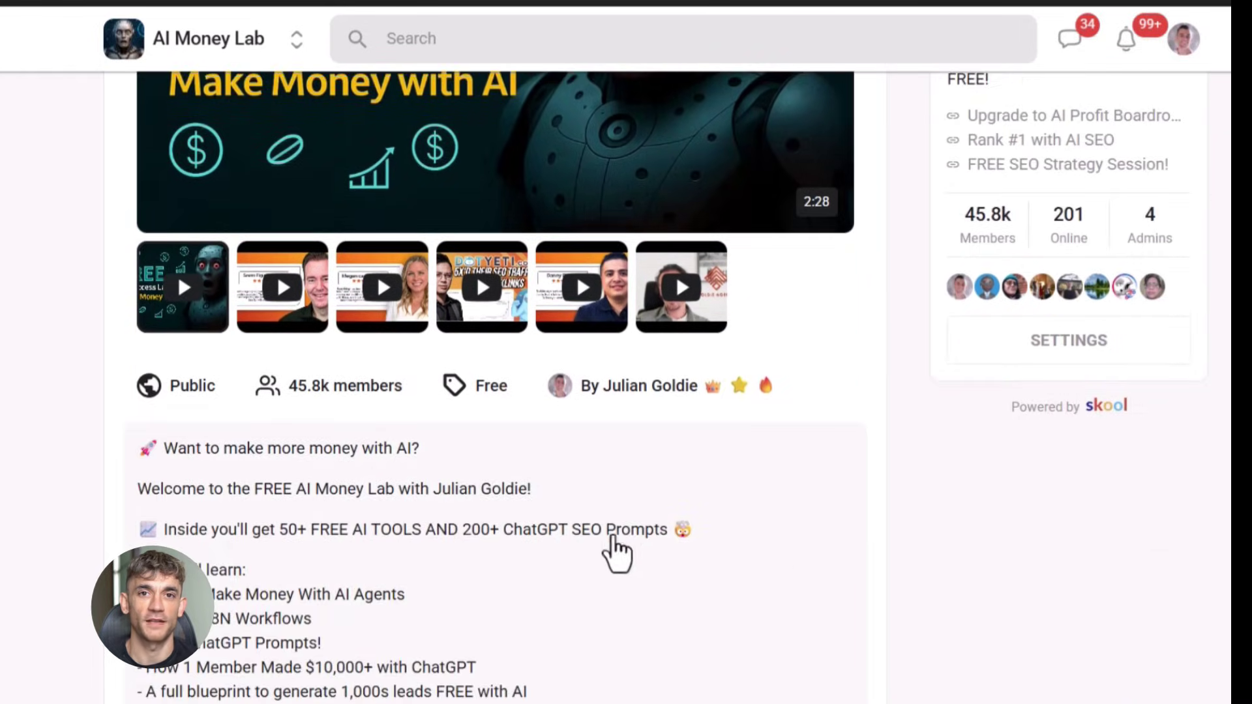
{"action": "scroll", "coordinate": [626, 538], "scroll_direction": "down", "scroll_amount": 1}
{"action": "scroll", "coordinate": [641, 521], "scroll_direction": "down", "scroll_amount": 1}
{"action": "scroll", "coordinate": [640, 521], "scroll_direction": "down", "scroll_amount": 1}
{"action": "scroll", "coordinate": [503, 434], "scroll_direction": "down", "scroll_amount": 1}
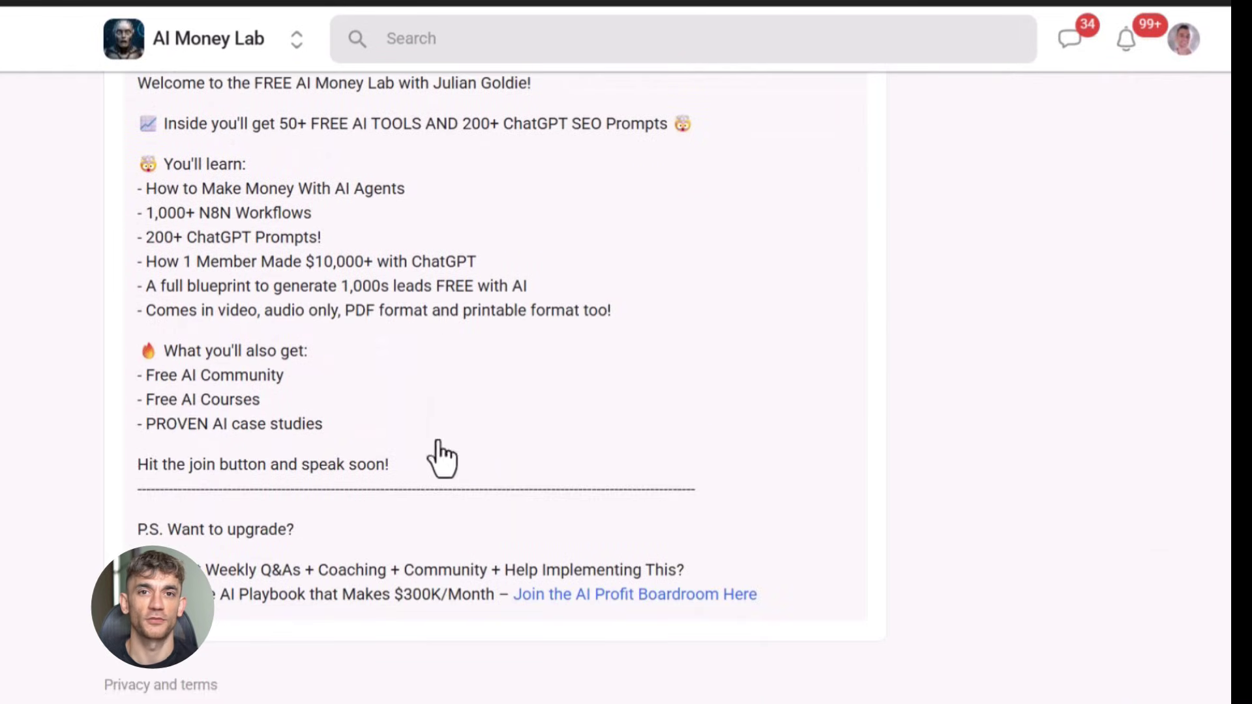
{"action": "scroll", "coordinate": [652, 460], "scroll_direction": "up", "scroll_amount": 1}
{"action": "scroll", "coordinate": [651, 461], "scroll_direction": "up", "scroll_amount": 2}
{"action": "scroll", "coordinate": [652, 455], "scroll_direction": "up", "scroll_amount": 3}
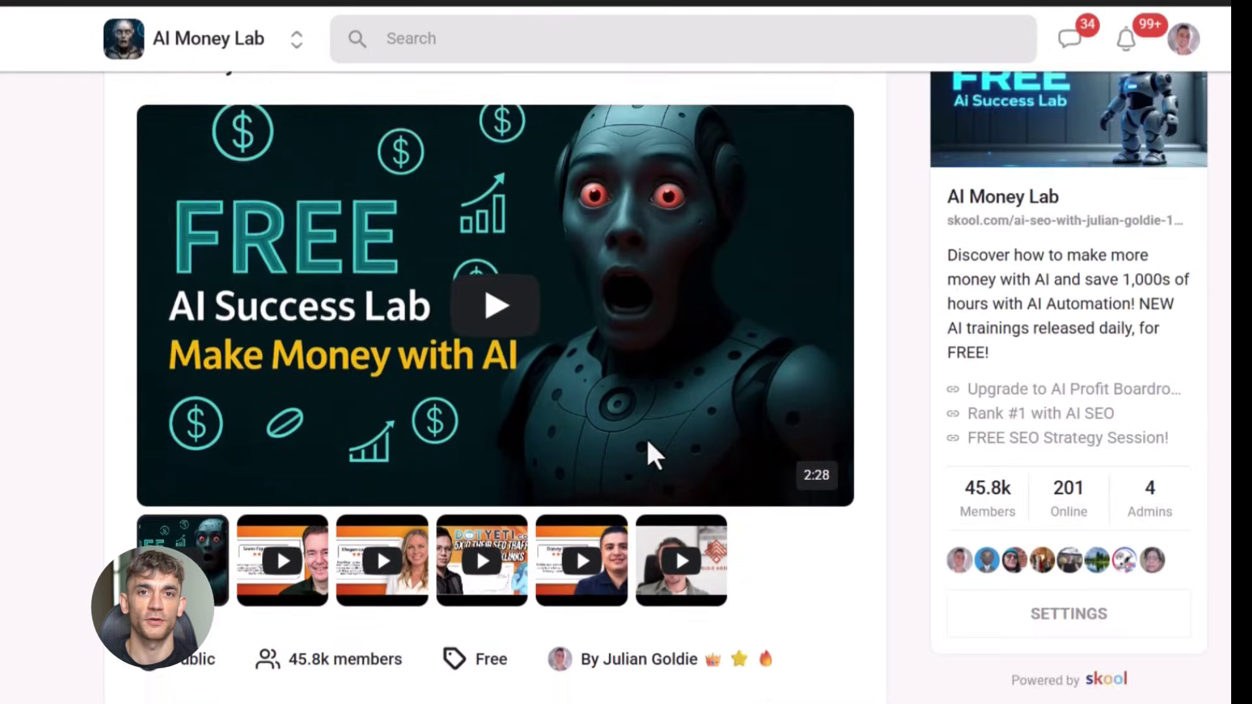
{"action": "scroll", "coordinate": [646, 444], "scroll_direction": "up", "scroll_amount": 1}
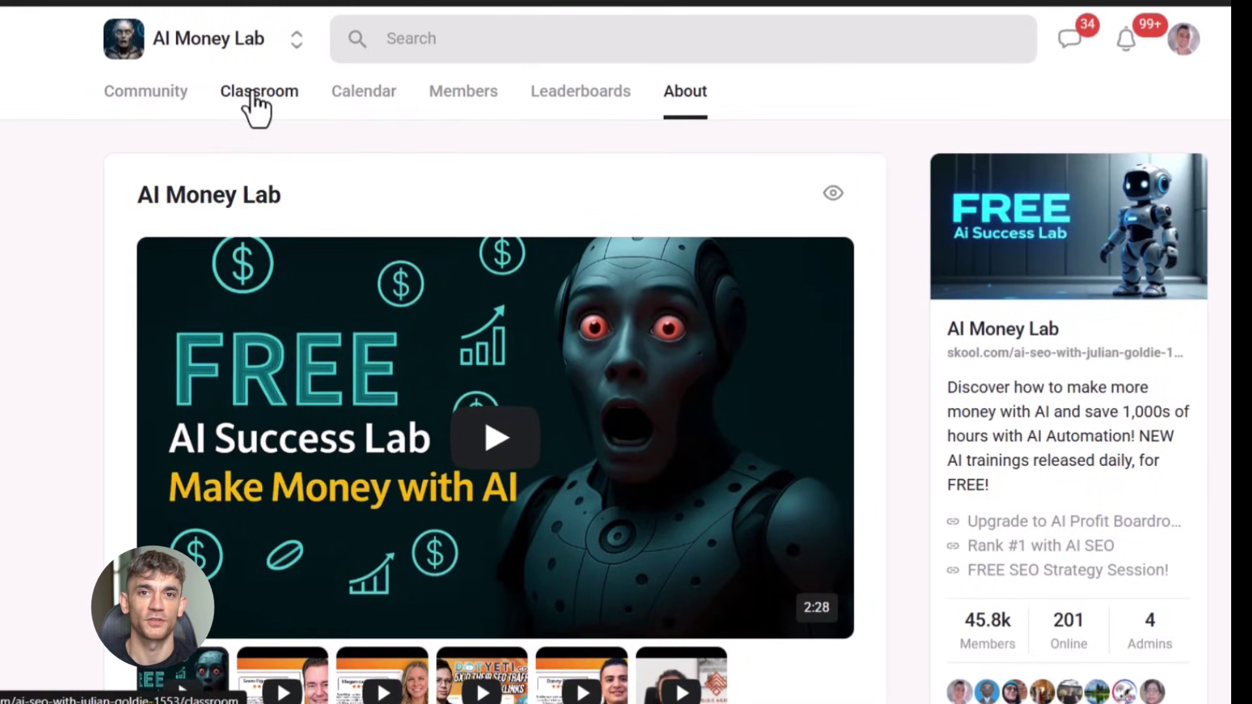
Show the AI Money Lab Classroom course list.
{"action": "left_click", "coordinate": [256, 103]}
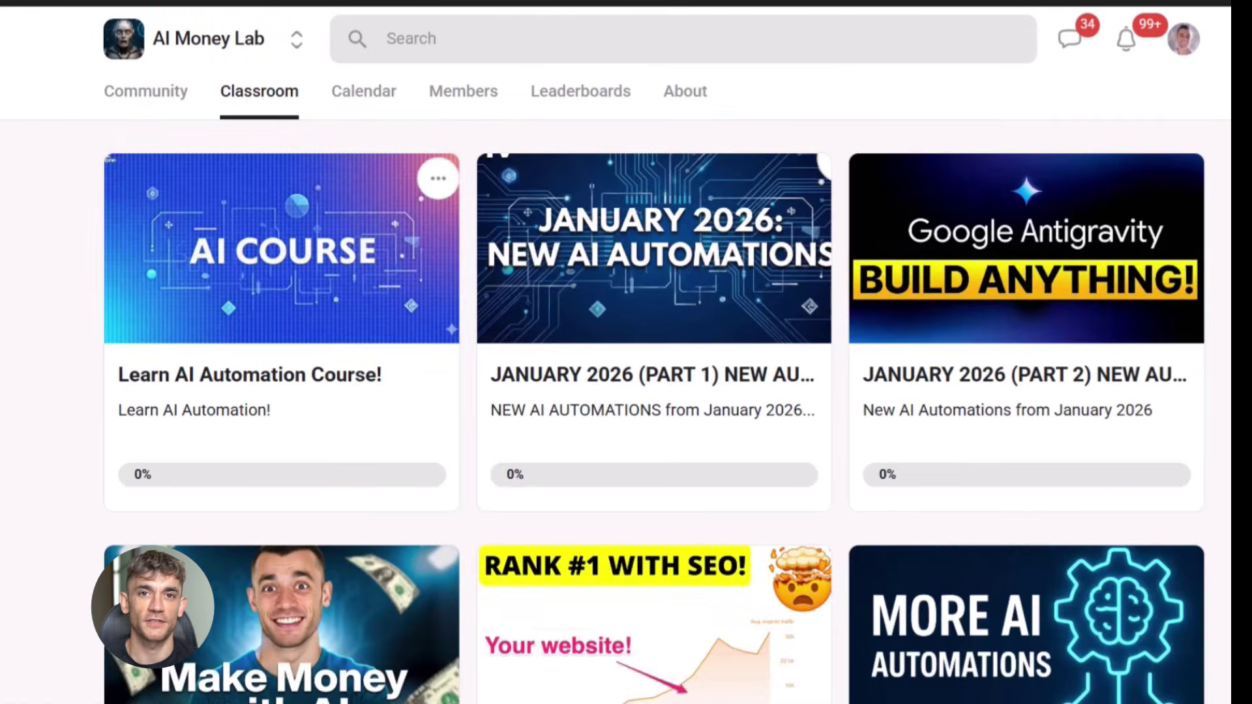